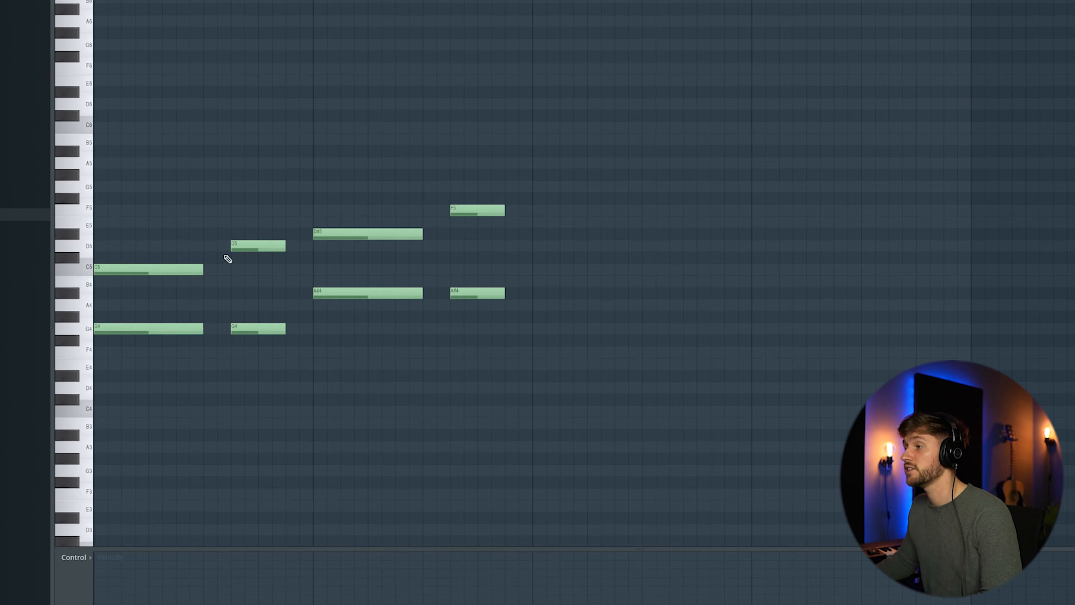
- Add a G#3 bass note under the first chord and stretch it to the chord's full length
{"action": "left_click", "coordinate": [109, 459]}
{"action": "right_click", "coordinate": [119, 461]}
{"action": "left_click", "coordinate": [104, 461]}
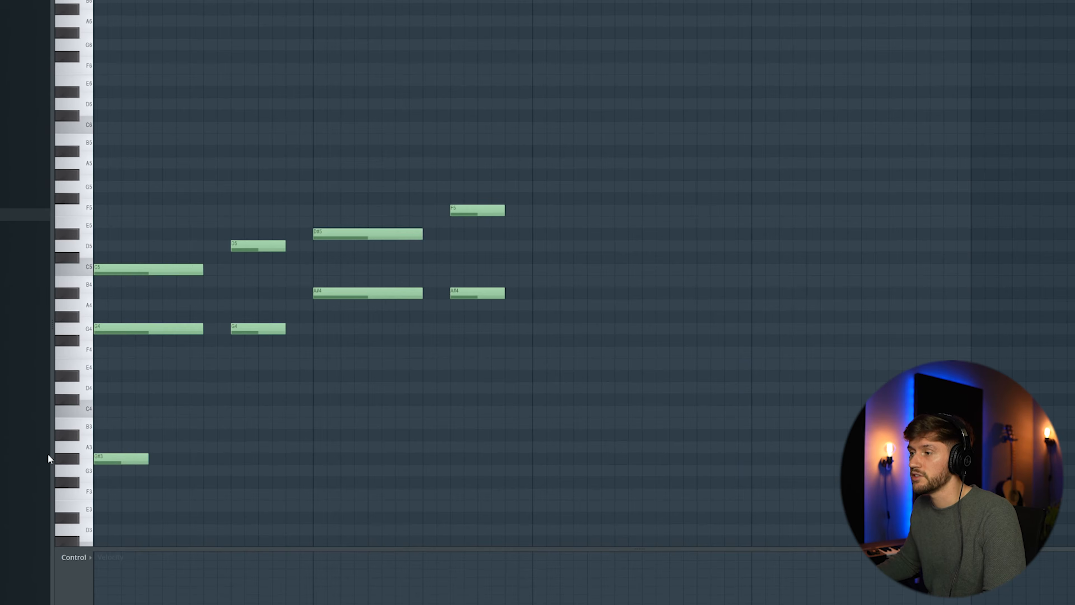
{"action": "left_click_drag", "start_coordinate": [149, 461], "coordinate": [203, 461]}
- Add A#3, C4 and G3 bass notes under the second, third and fourth chords, lengthening the C4 note
{"action": "left_click", "coordinate": [236, 436]}
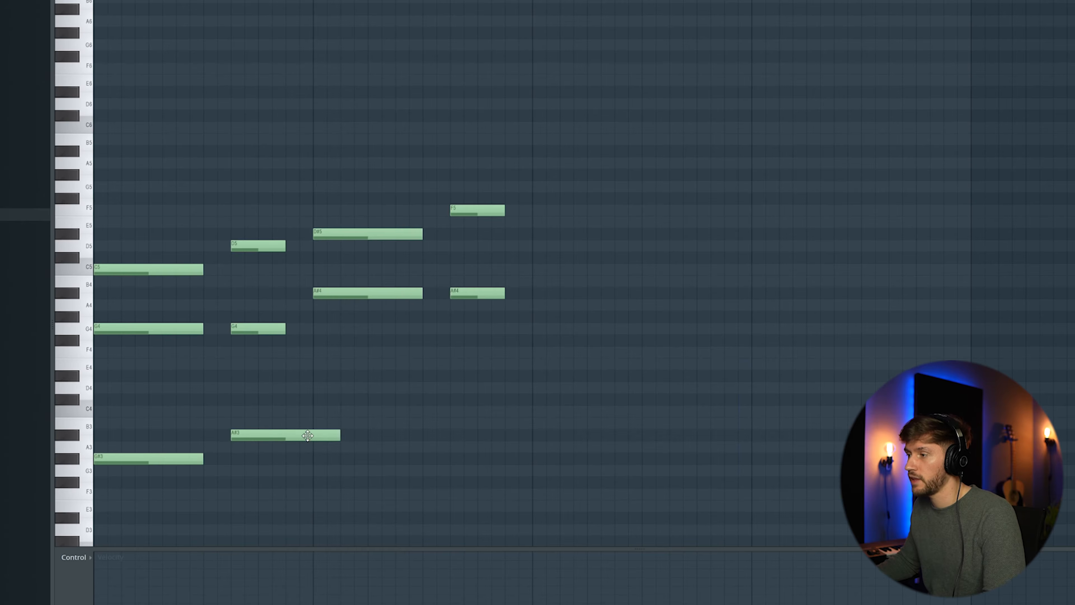
{"action": "left_click", "coordinate": [316, 412]}
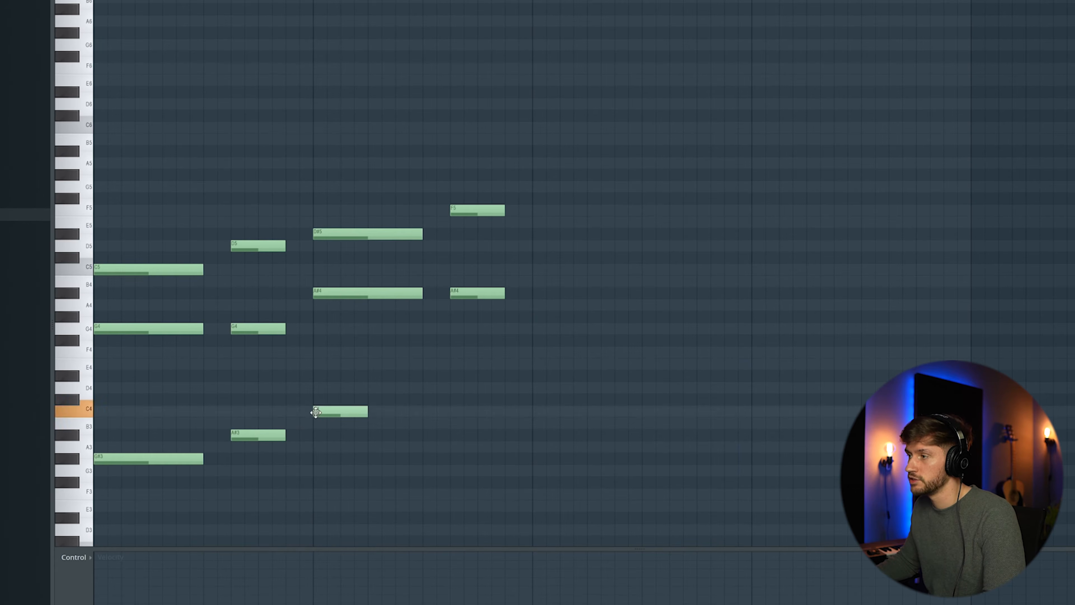
{"action": "left_click_drag", "start_coordinate": [368, 412], "coordinate": [423, 411]}
{"action": "left_click", "coordinate": [455, 471]}
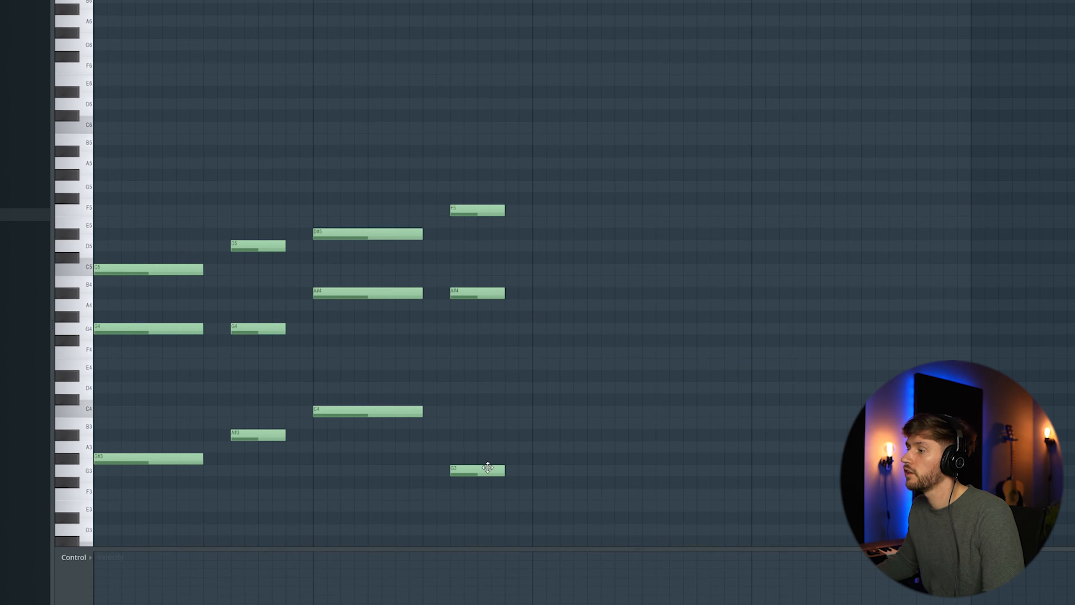
- Repeat the chord progression across eight bars and play it back
{"action": "scroll", "coordinate": [512, 423], "scroll_direction": "down", "scroll_amount": 3}
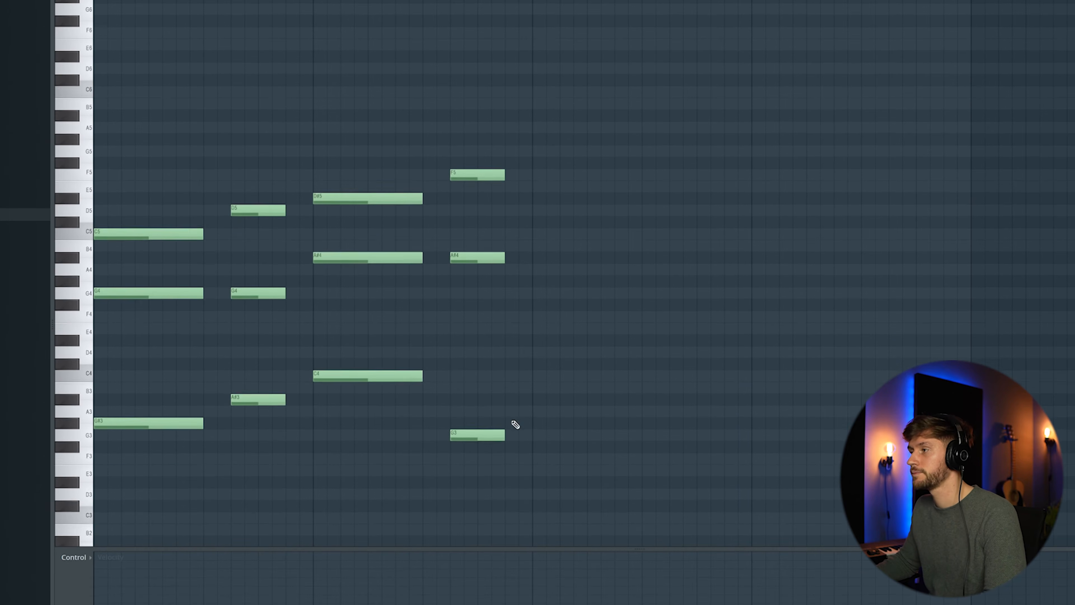
{"action": "key", "text": "space"}
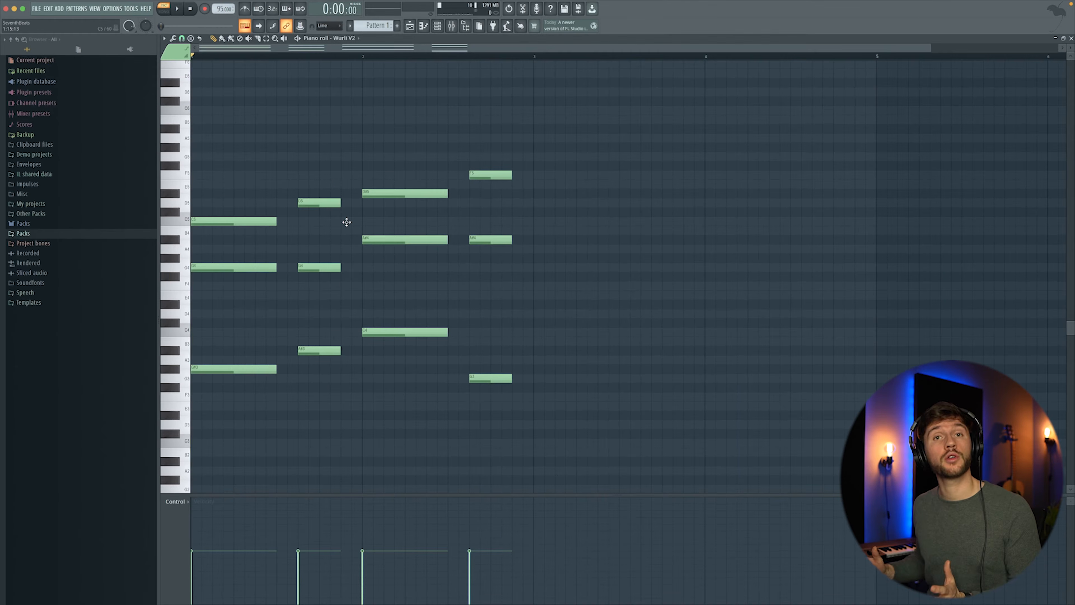
{"action": "left_click_drag", "start_coordinate": [191, 134], "coordinate": [232, 398]}
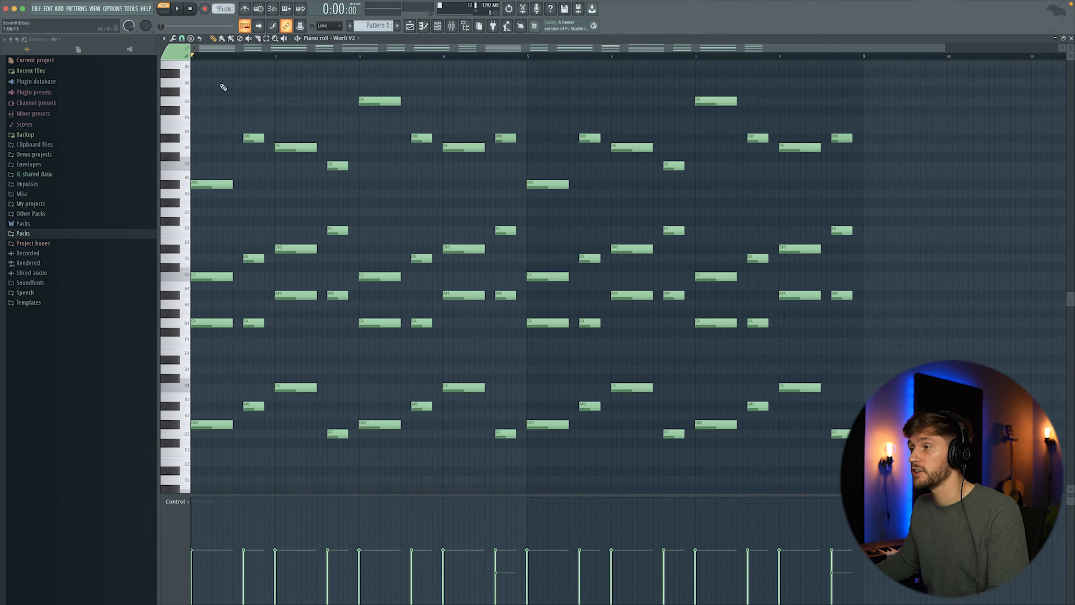
{"action": "left_click_drag", "start_coordinate": [210, 79], "coordinate": [513, 234]}
{"action": "left_click", "coordinate": [475, 199]}
{"action": "key", "text": "space"}
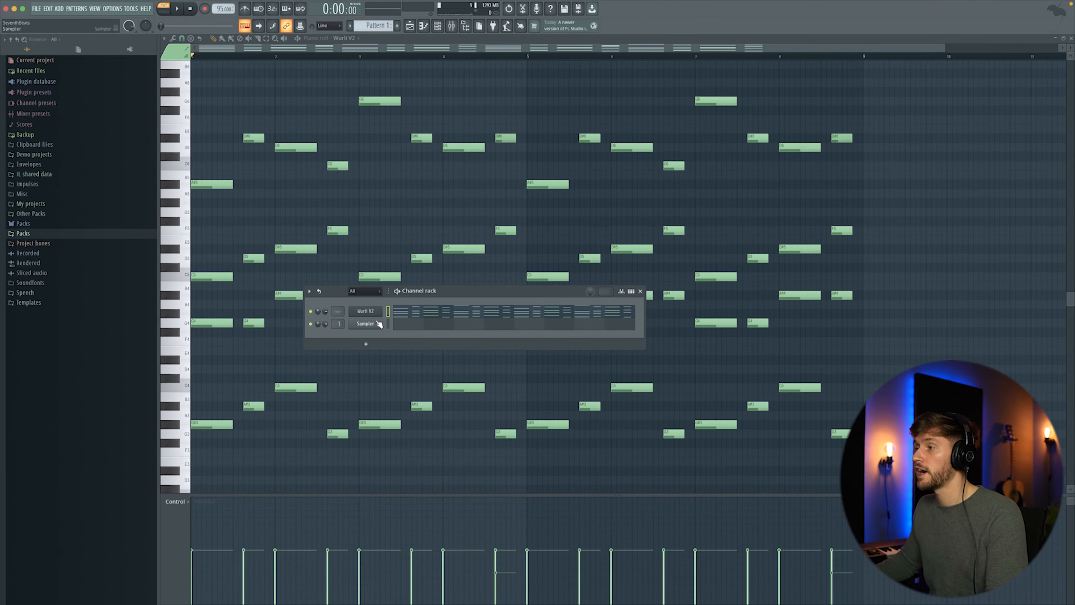
- Insert a Purity instrument into the channel rack
{"action": "right_click", "coordinate": [373, 317]}
{"action": "mouse_move", "coordinate": [420, 368]}
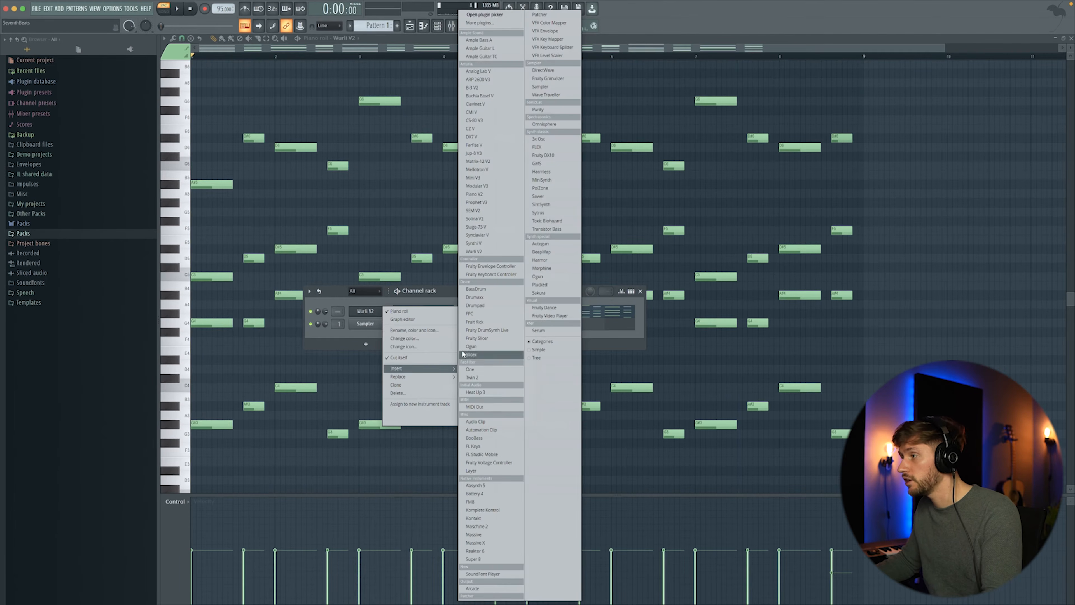
{"action": "left_click", "coordinate": [546, 110]}
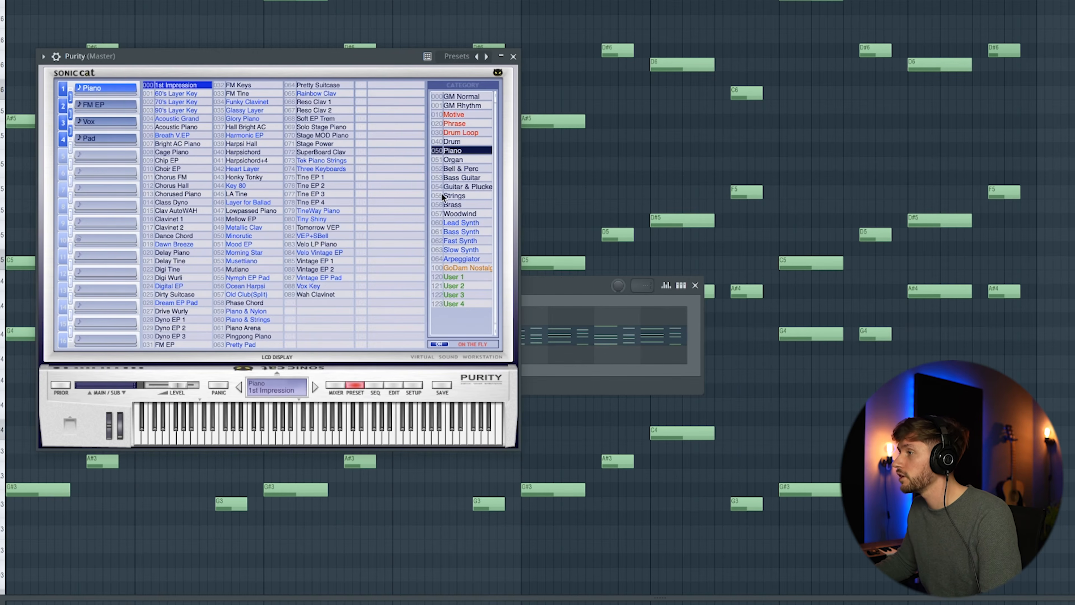
- Load the Harp preset from Purity's Guitar & Plucked category and close the plugin window
{"action": "left_click", "coordinate": [466, 189]}
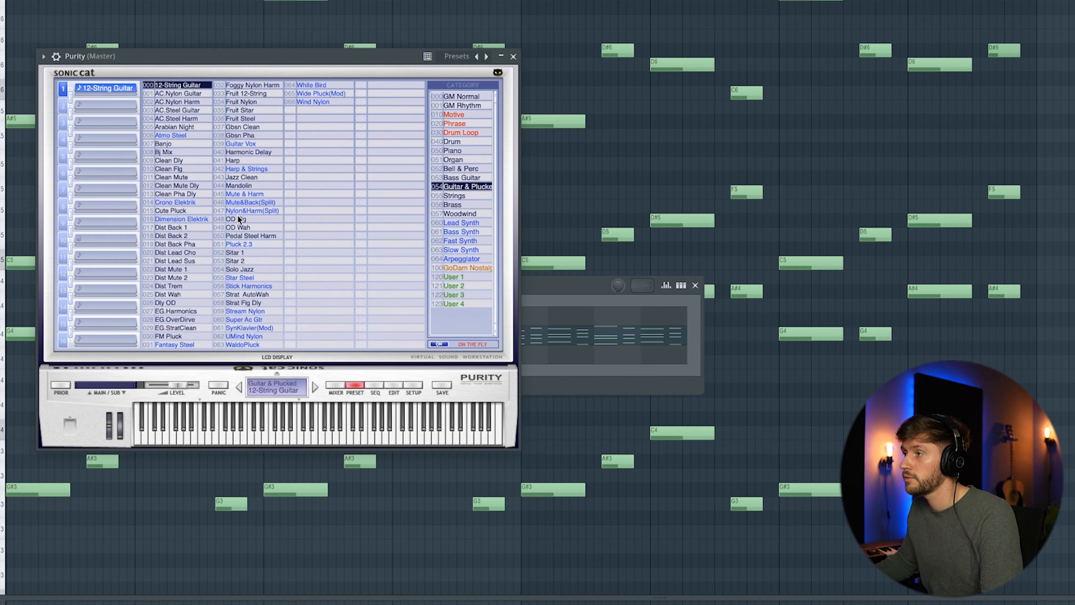
{"action": "left_click", "coordinate": [240, 161]}
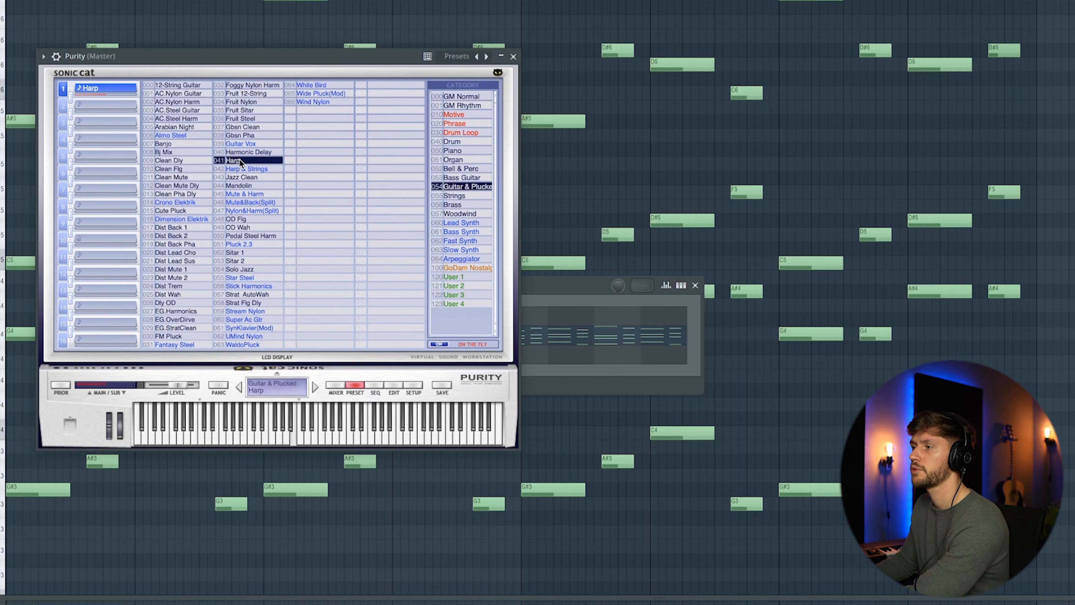
{"action": "left_click", "coordinate": [514, 57]}
- Select the first four bars of notes and paste them into the Purity channel's piano roll
{"action": "left_click_drag", "start_coordinate": [135, 50], "coordinate": [591, 375]}
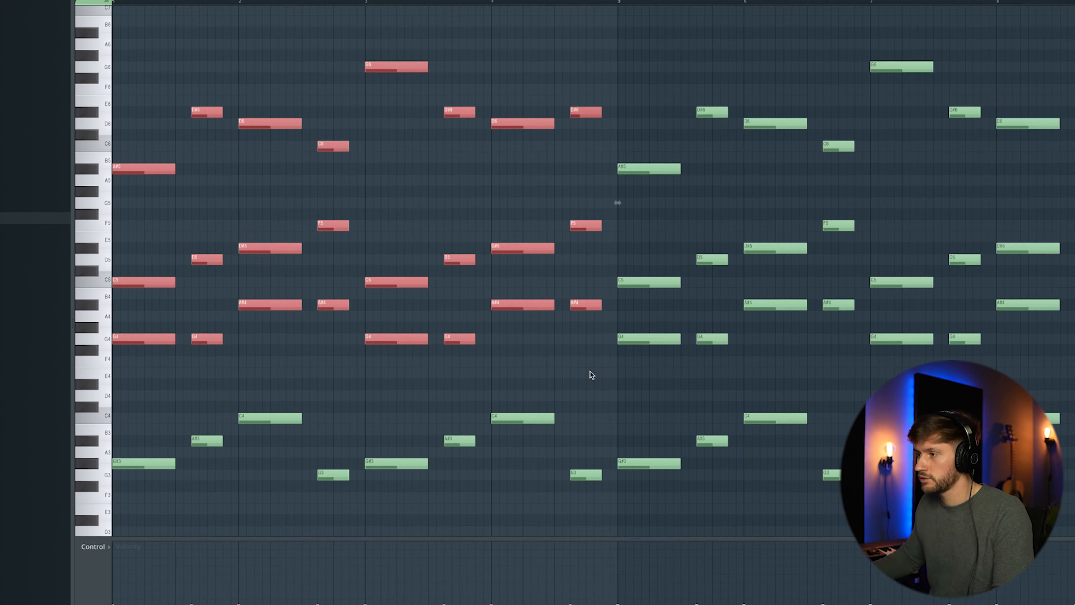
{"action": "key", "text": "F6"}
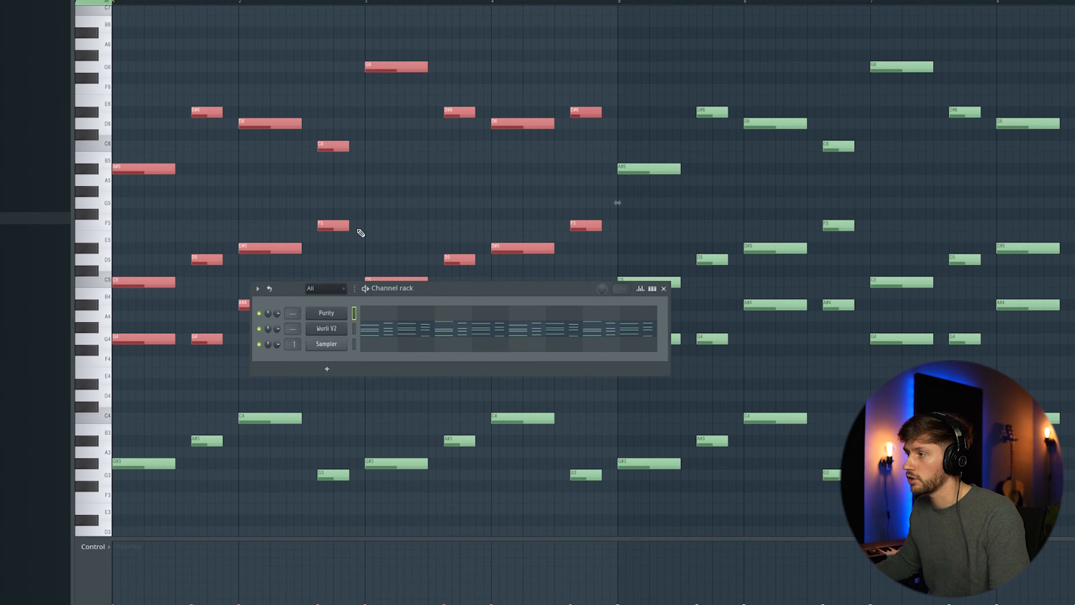
{"action": "left_click", "coordinate": [405, 322]}
{"action": "key", "text": "ctrl+v"}
- Shift the start of the Purity chord notes slightly later and play the part back
{"action": "left_click_drag", "start_coordinate": [260, 452], "coordinate": [189, 448]}
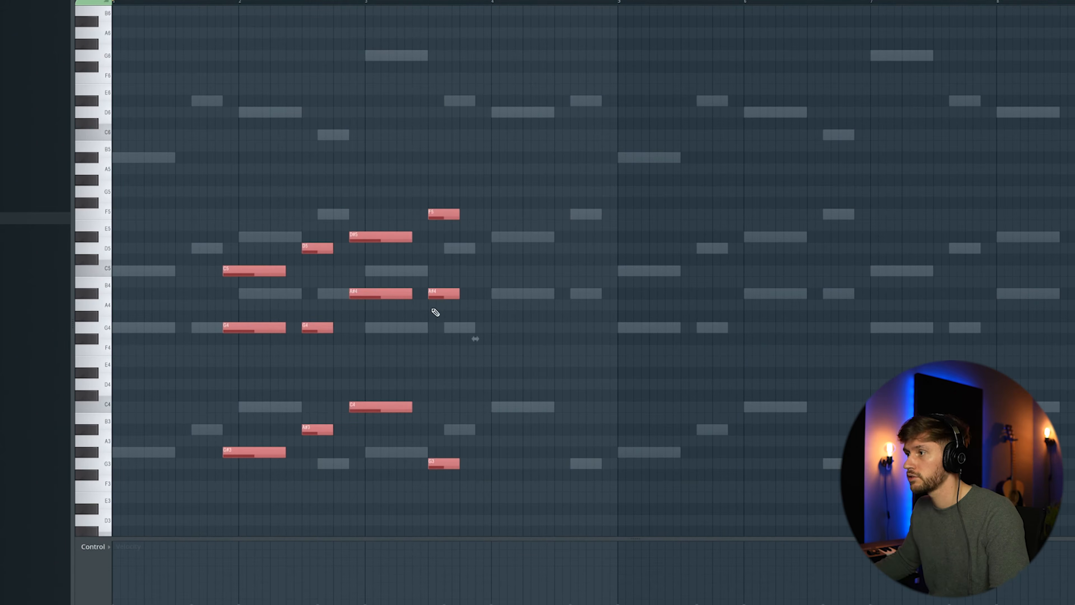
{"action": "left_click_drag", "start_coordinate": [144, 359], "coordinate": [152, 354]}
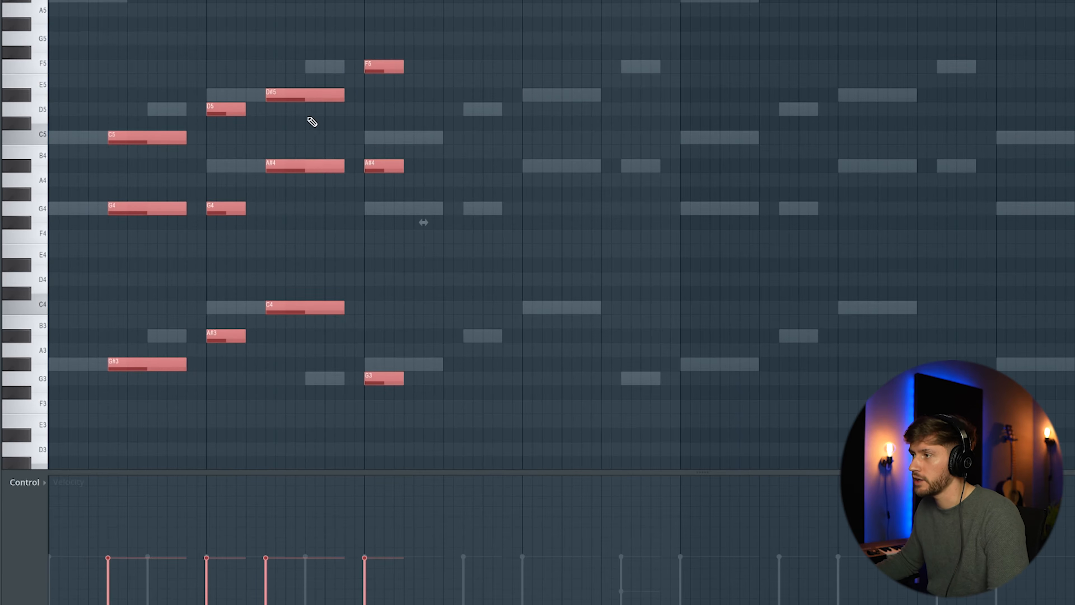
{"action": "left_click", "coordinate": [277, 25]}
{"action": "key", "text": "space"}
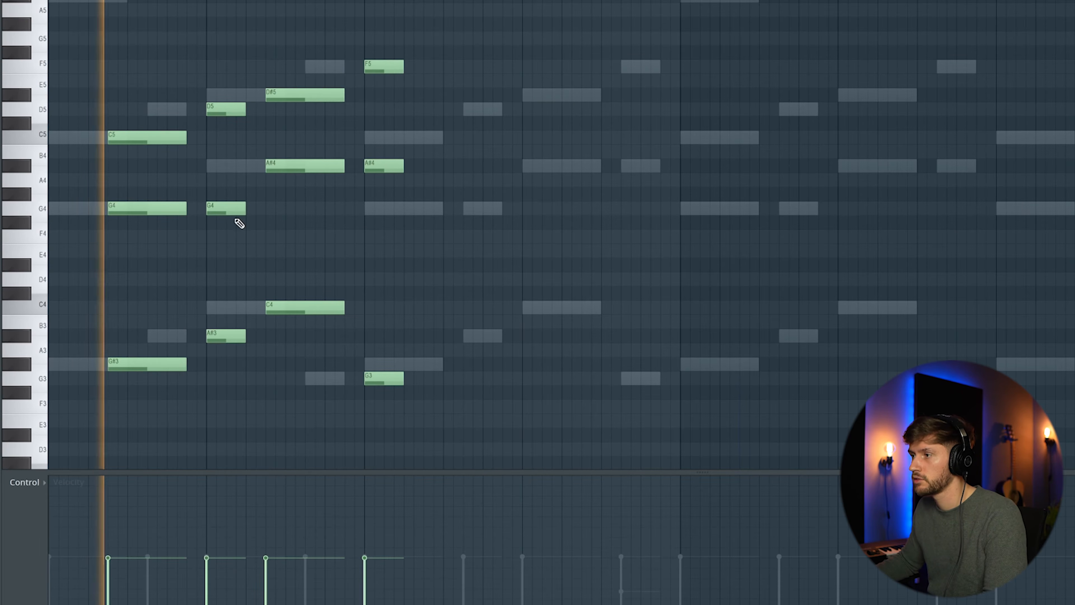
{"action": "left_click_drag", "start_coordinate": [139, 109], "coordinate": [138, 205]}
{"action": "left_click_drag", "start_coordinate": [136, 139], "coordinate": [146, 139]}
{"action": "left_click", "coordinate": [214, 77]}
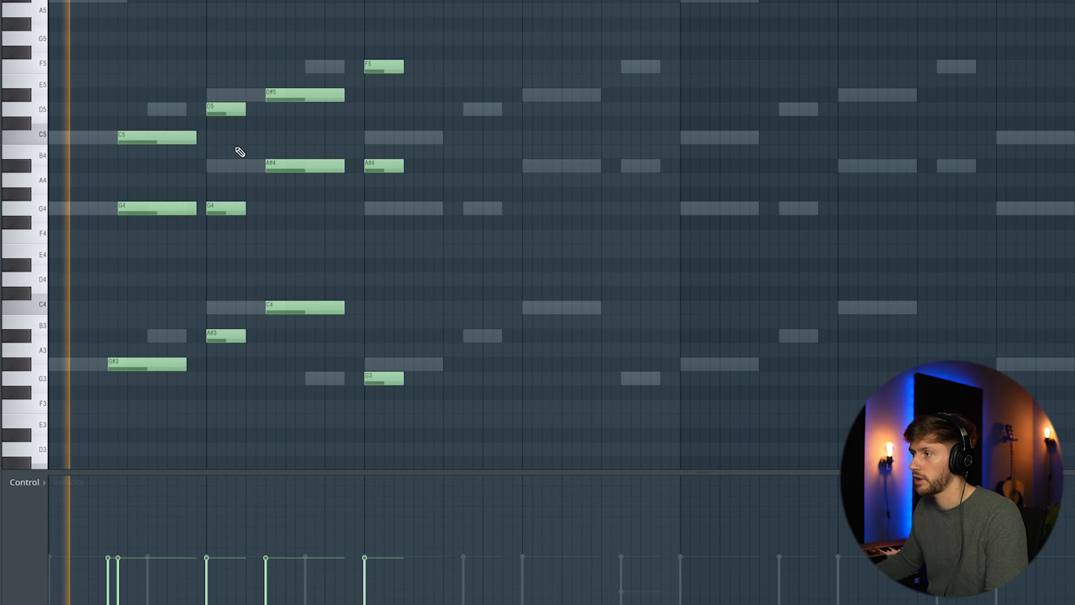
- Slice and rearrange the Purity chord notes into a staggered rhythmic pattern across the bars and play it
{"action": "left_click_drag", "start_coordinate": [164, 119], "coordinate": [180, 317]}
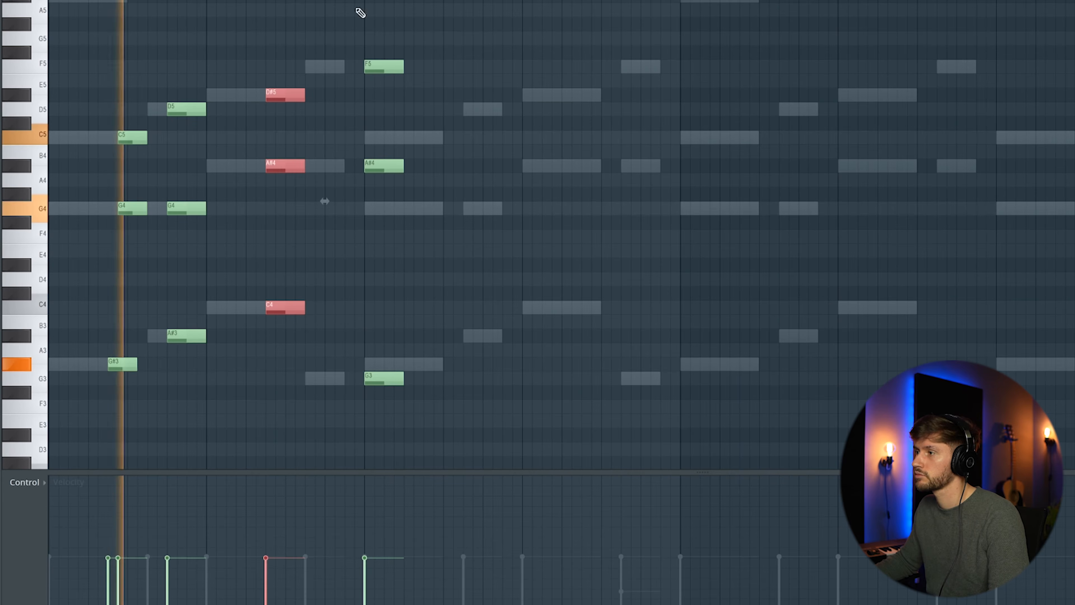
{"action": "left_click_drag", "start_coordinate": [361, 13], "coordinate": [386, 381]}
{"action": "left_click_drag", "start_coordinate": [391, 64], "coordinate": [352, 63]}
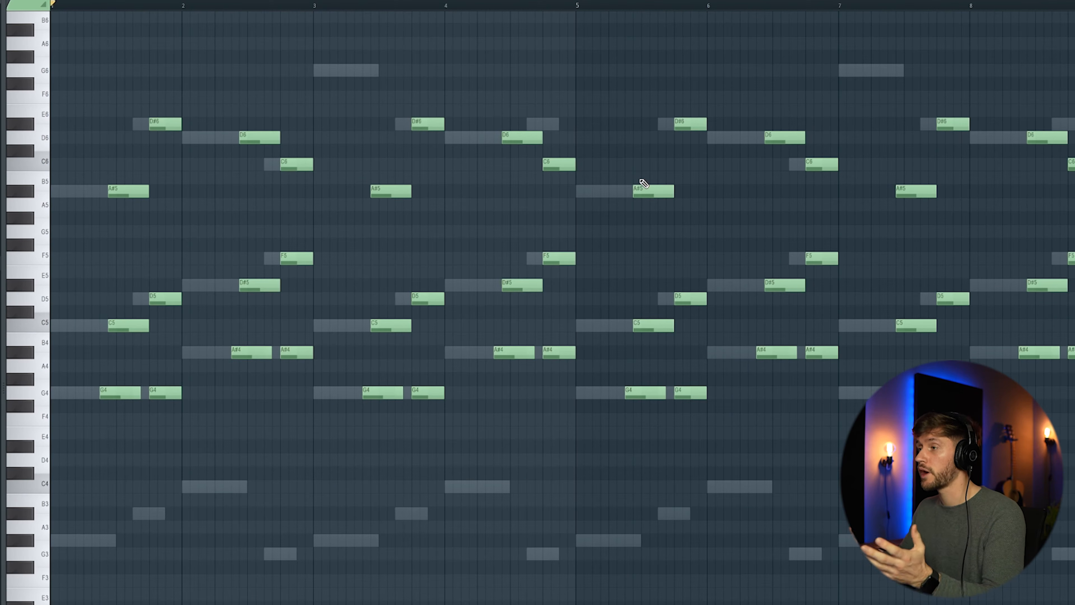
{"action": "key", "text": "space"}
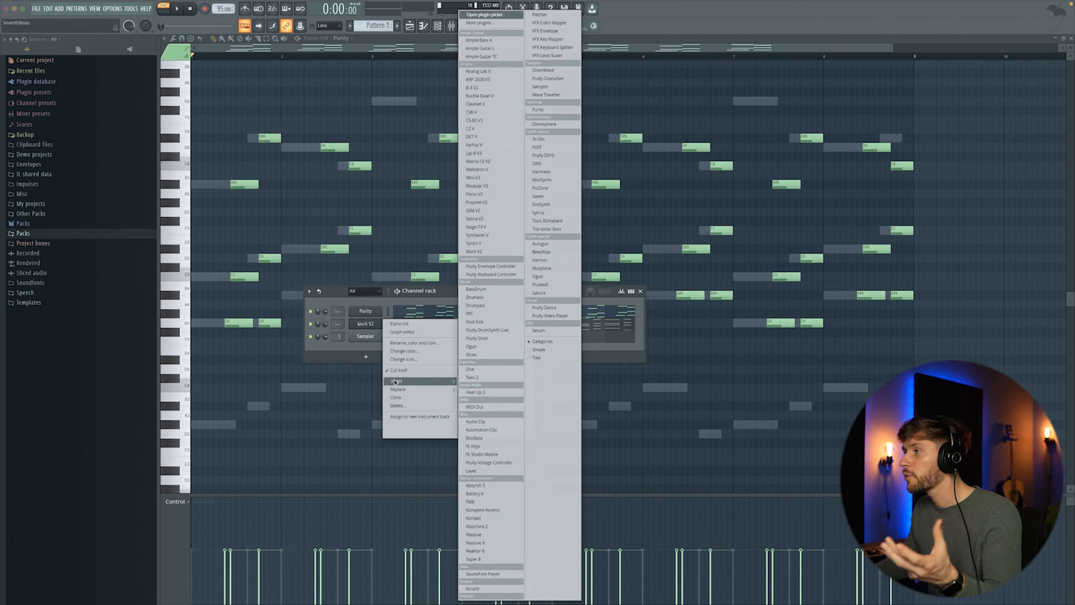
- Add an Ample Guitar TC instrument and load its Emotional Progression Bm1 preset
{"action": "left_click", "coordinate": [497, 57]}
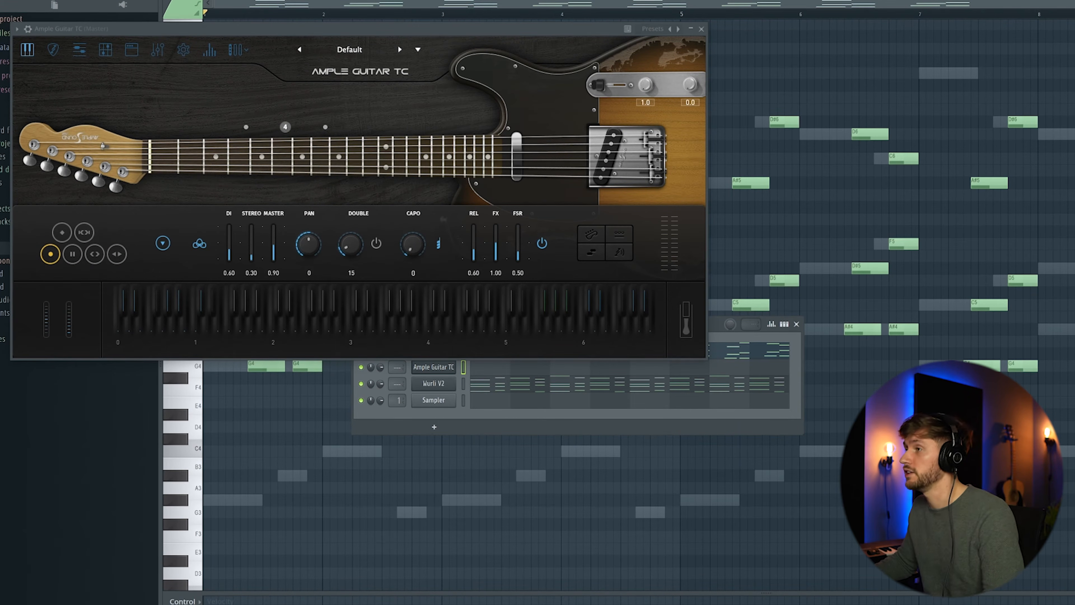
{"action": "left_click", "coordinate": [316, 46]}
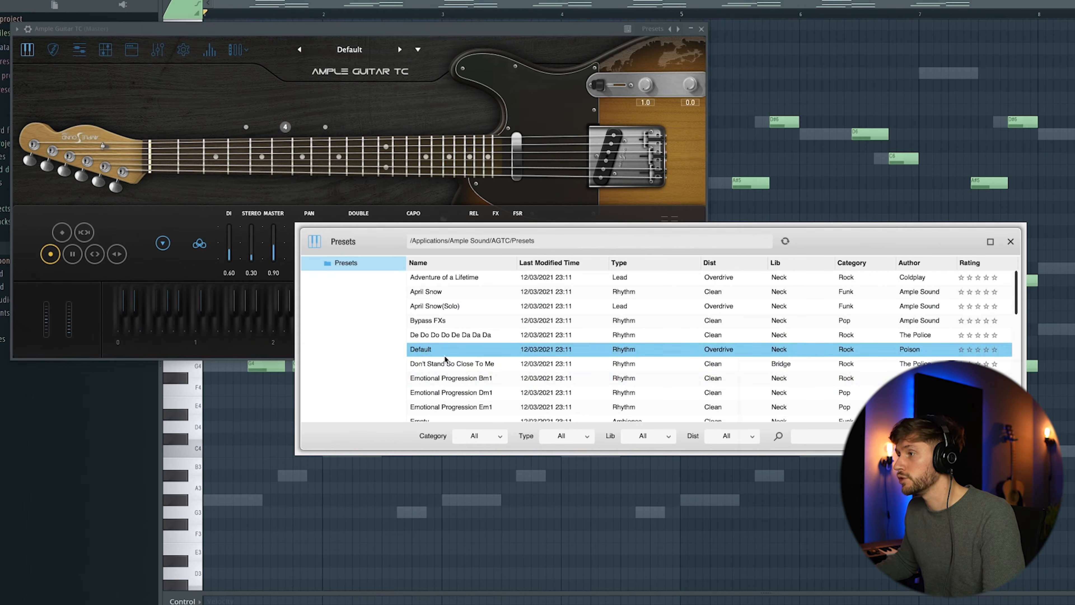
{"action": "left_click", "coordinate": [472, 378]}
{"action": "left_click", "coordinate": [556, 92]}
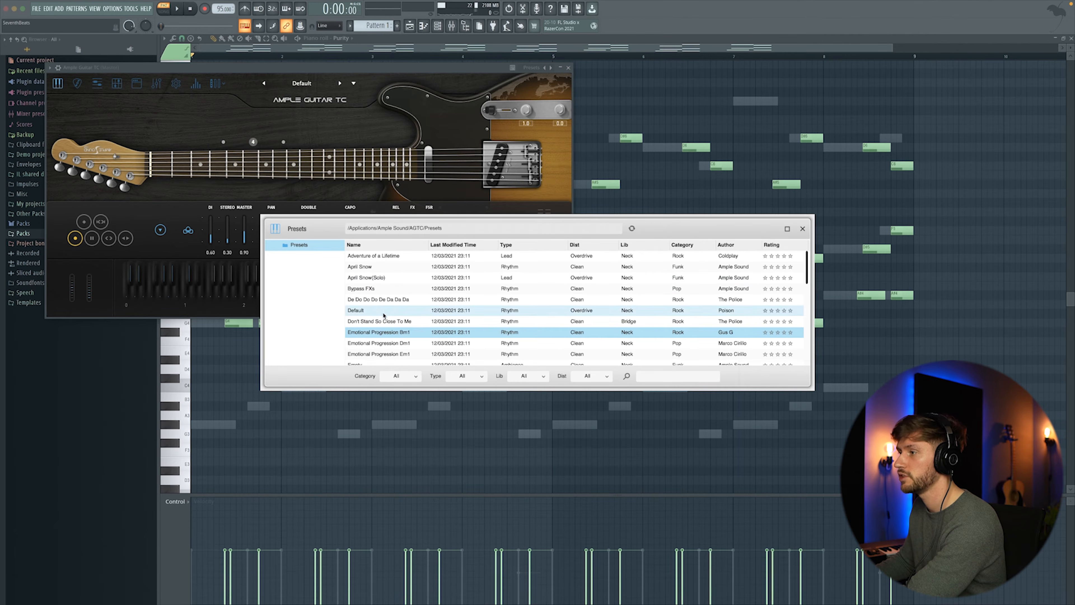
{"action": "left_click", "coordinate": [384, 330]}
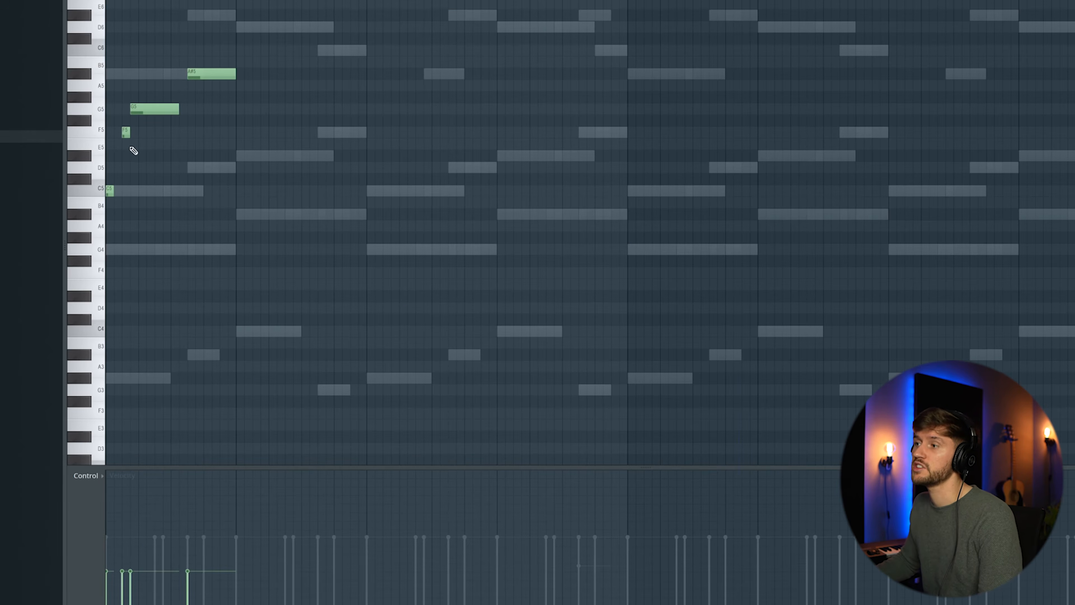
- Lengthen the guitar's G5 note and add A#4, D#5 and D5 melody notes, playing the phrase back
{"action": "key", "text": "space"}
{"action": "left_click_drag", "start_coordinate": [179, 109], "coordinate": [187, 109]}
{"action": "key", "text": "space"}
{"action": "left_click", "coordinate": [245, 217]}
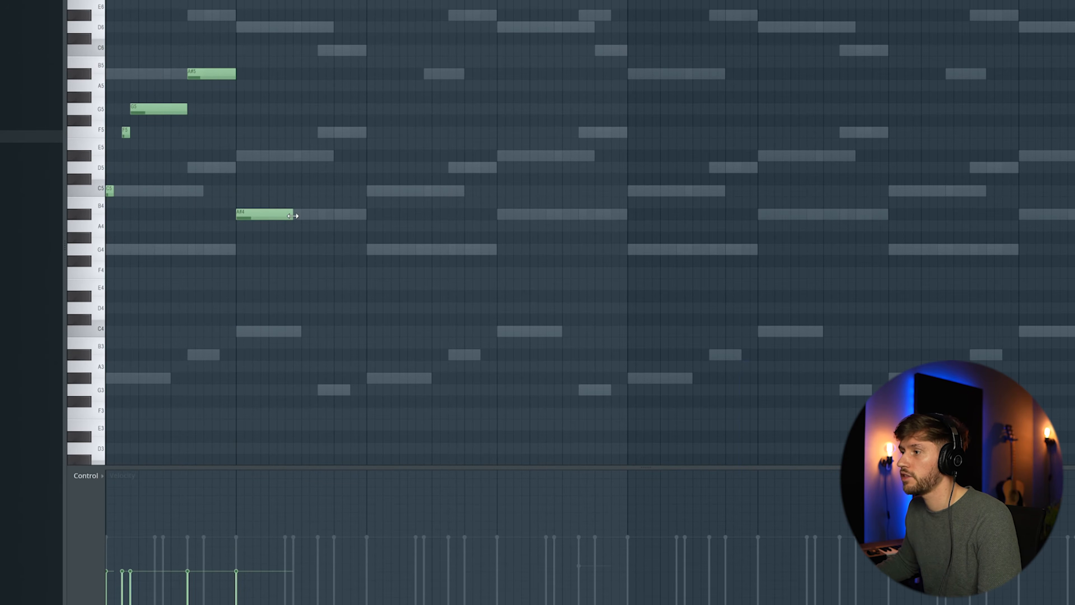
{"action": "left_click", "coordinate": [263, 155]}
{"action": "left_click", "coordinate": [254, 168]}
{"action": "key", "text": "space"}
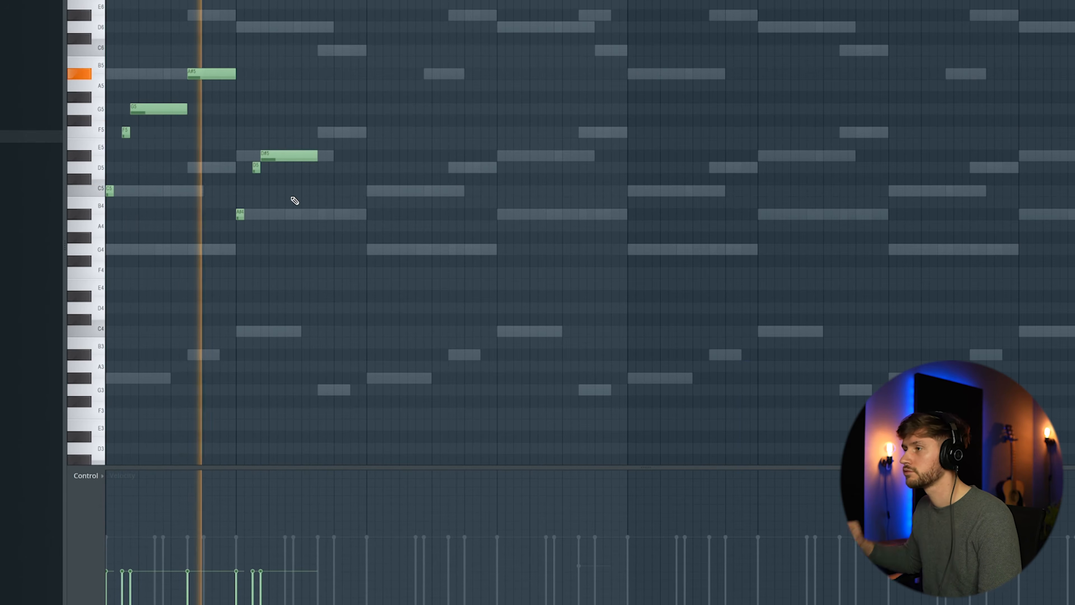
{"action": "key", "text": "space"}
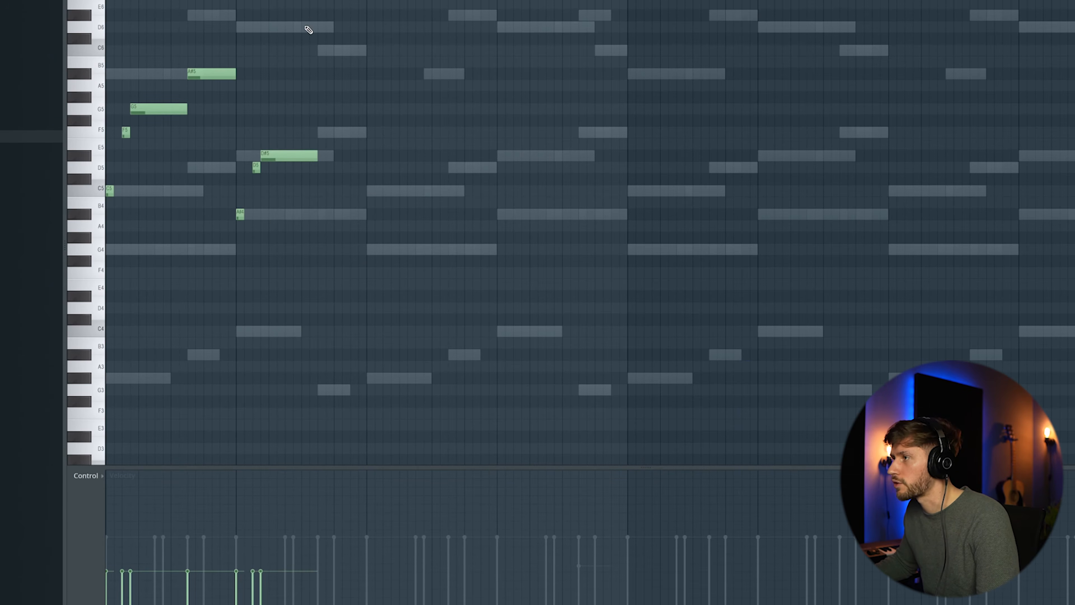
- Add D#6, D6 and A#5 notes to continue the guitar melody and play it back
{"action": "left_click", "coordinate": [319, 15]}
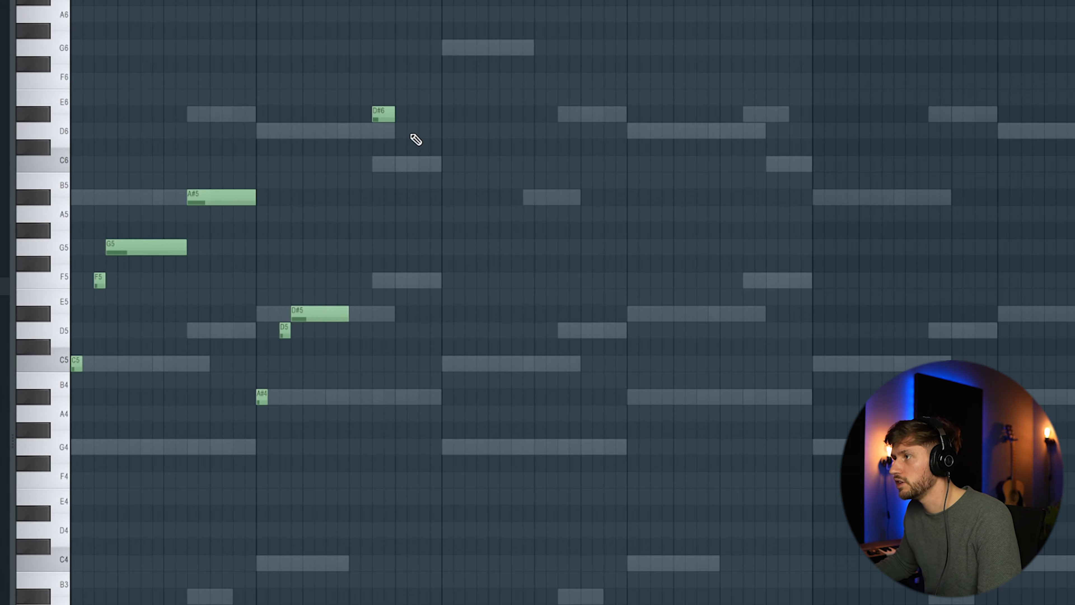
{"action": "left_click", "coordinate": [399, 132]}
{"action": "left_click_drag", "start_coordinate": [447, 132], "coordinate": [430, 196]}
{"action": "key", "text": "space"}
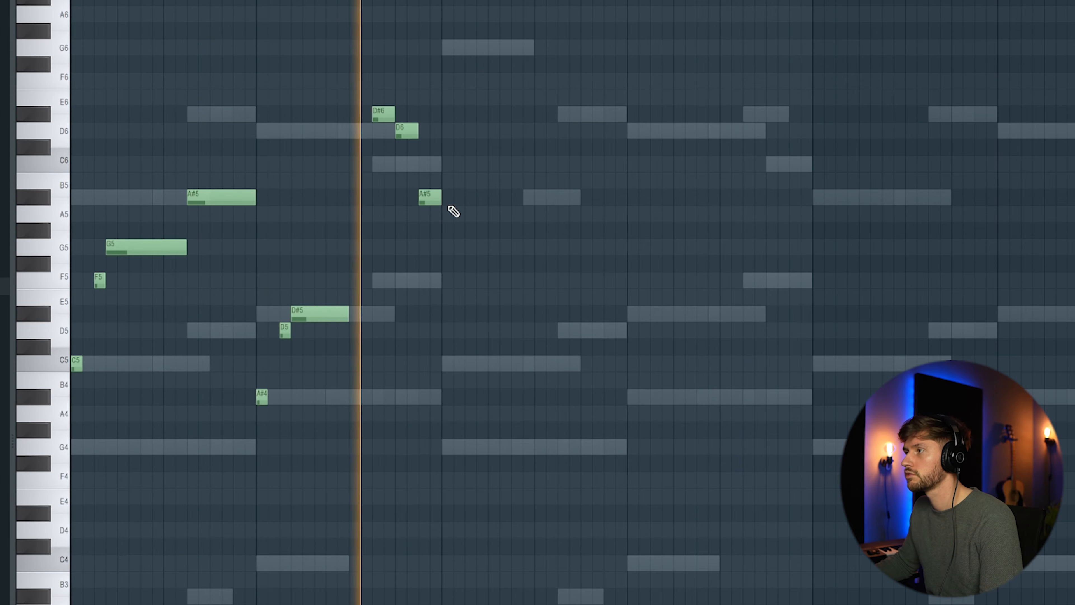
{"action": "key", "text": "space"}
- Select the guitar melody phrase and duplicate it into the following bars
{"action": "left_click_drag", "start_coordinate": [70, 80], "coordinate": [84, 431]}
{"action": "key", "text": "ctrl+b"}
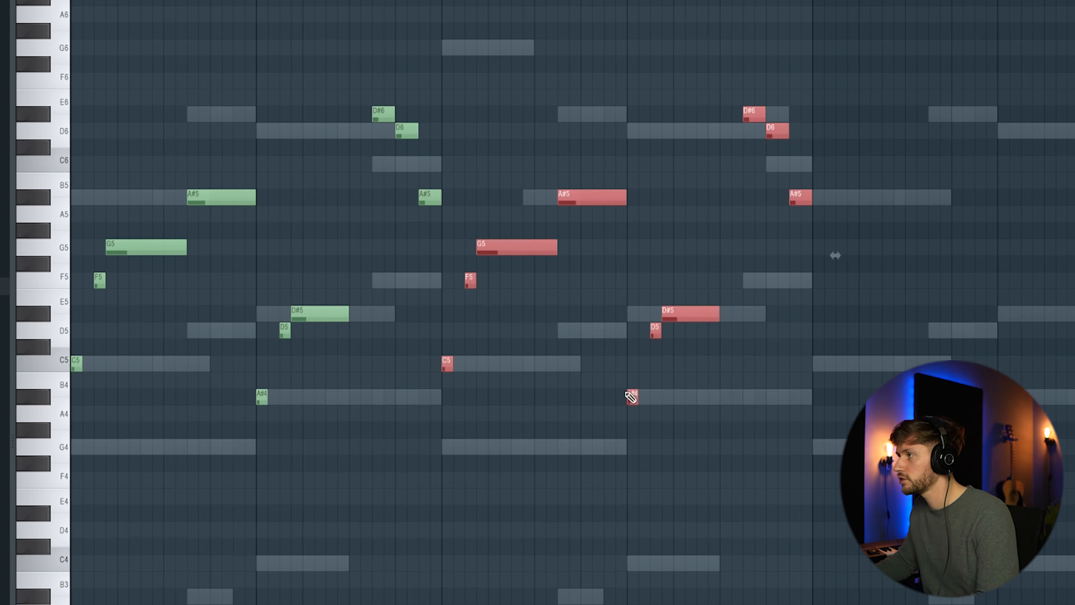
{"action": "key", "text": "ctrl+d"}
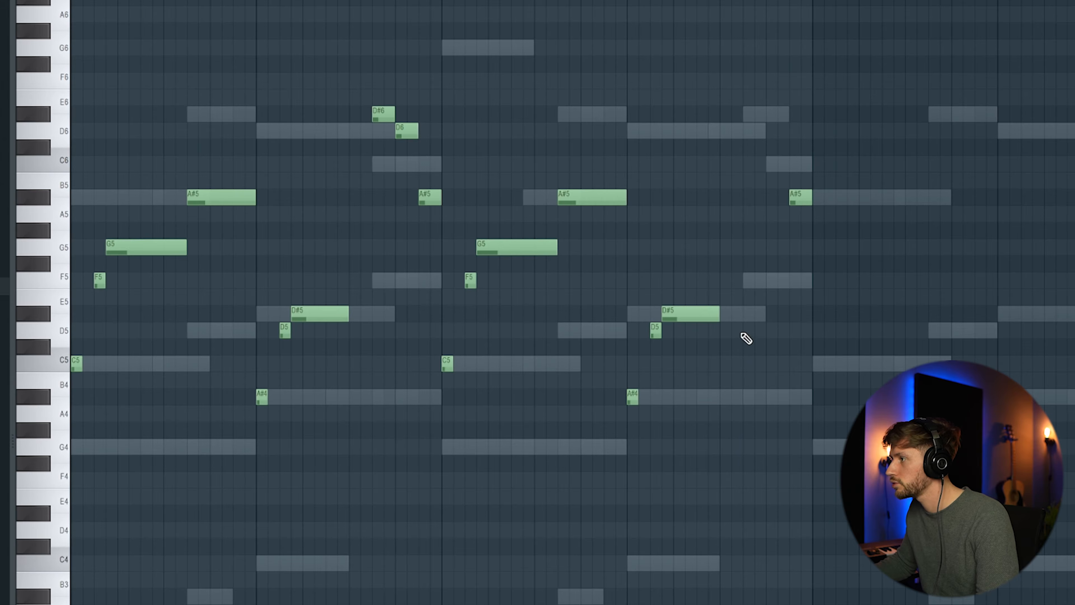
- Vary the duplicated phrase's ending by adding D5, D#5 and F5 notes
{"action": "left_click", "coordinate": [750, 330]}
{"action": "left_click", "coordinate": [773, 296]}
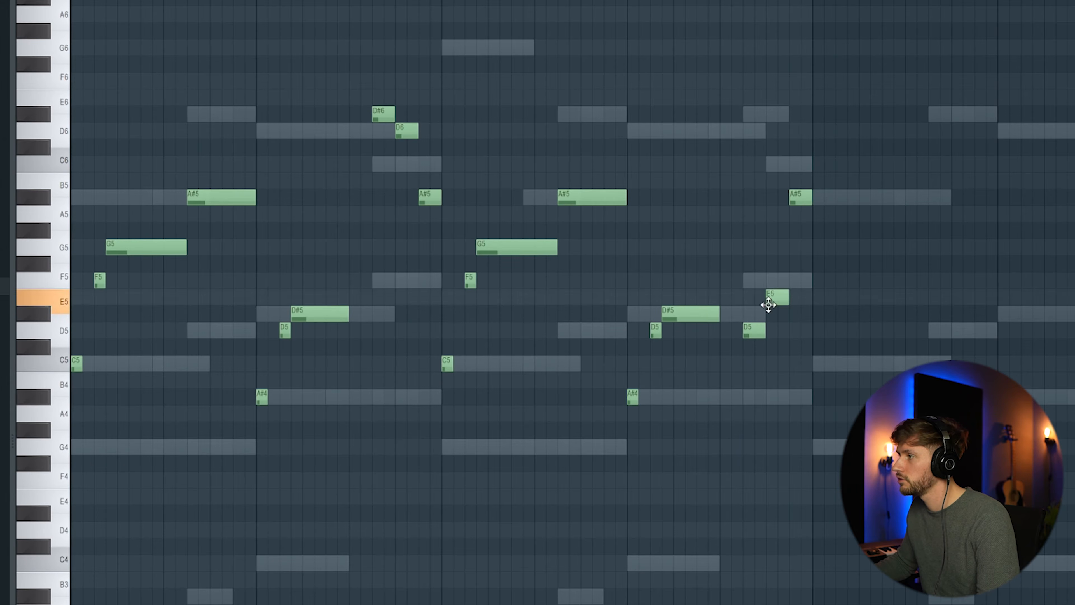
{"action": "left_click_drag", "start_coordinate": [778, 297], "coordinate": [777, 315]}
{"action": "left_click", "coordinate": [795, 280]}
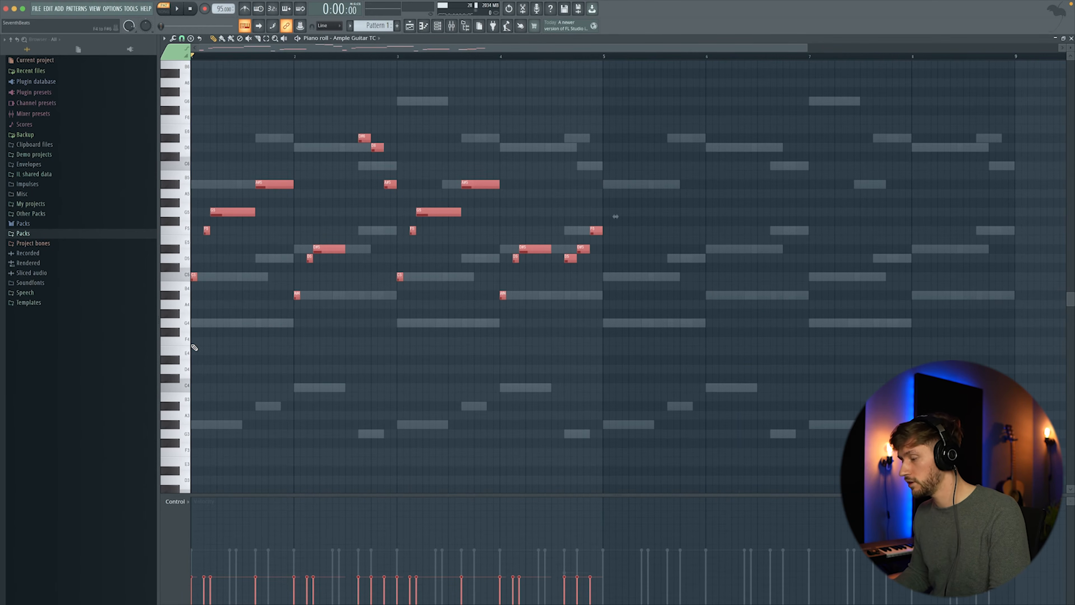
- Duplicate the whole guitar melody to fill the remaining bars and play it back
{"action": "key", "text": "ctrl+b"}
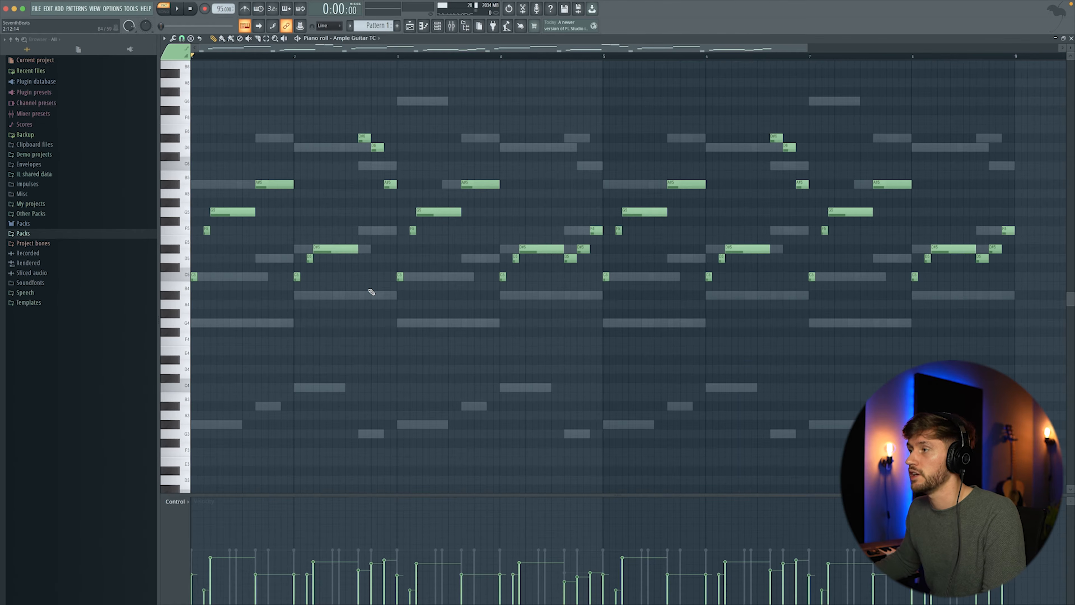
{"action": "key", "text": "space"}
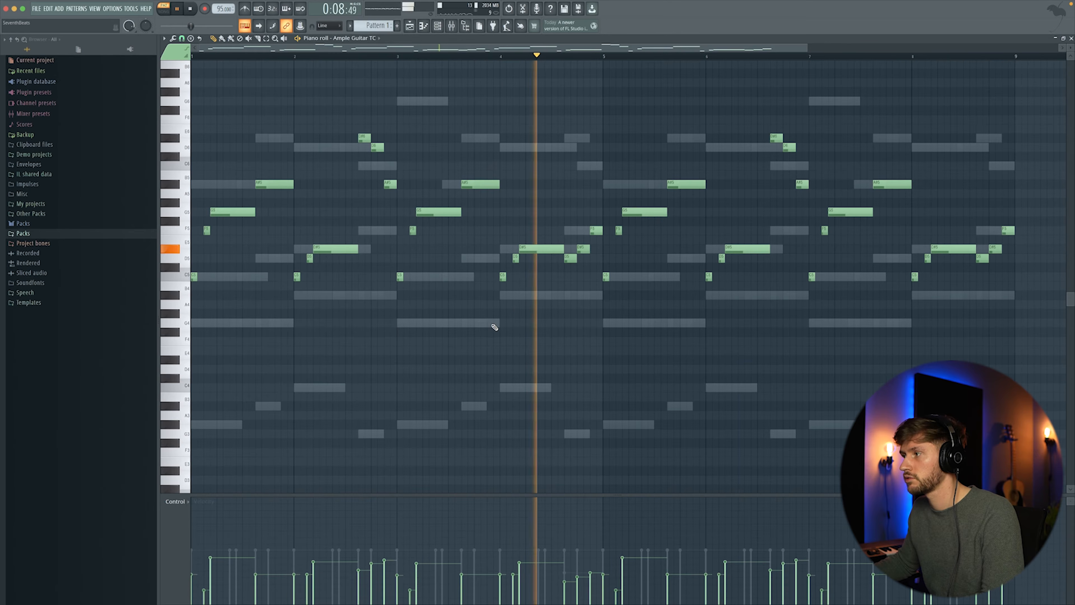
- Add a Mini V3 instrument to the channel rack and load its 'A Bass You'll Use' bass preset
{"action": "key", "text": "space"}
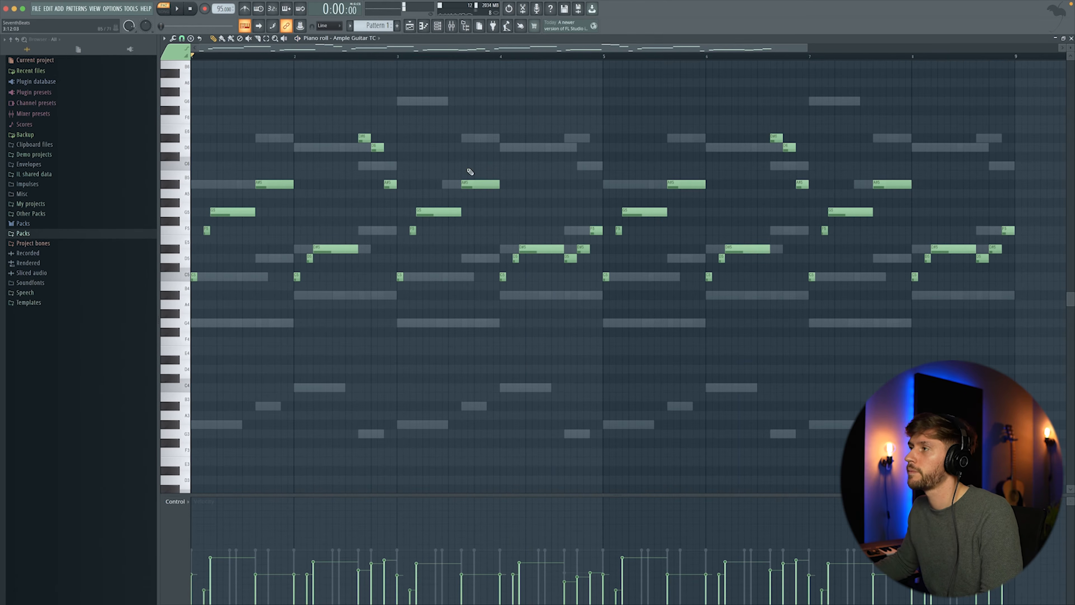
{"action": "left_click", "coordinate": [438, 27]}
{"action": "right_click", "coordinate": [379, 311]}
{"action": "mouse_move", "coordinate": [405, 368]}
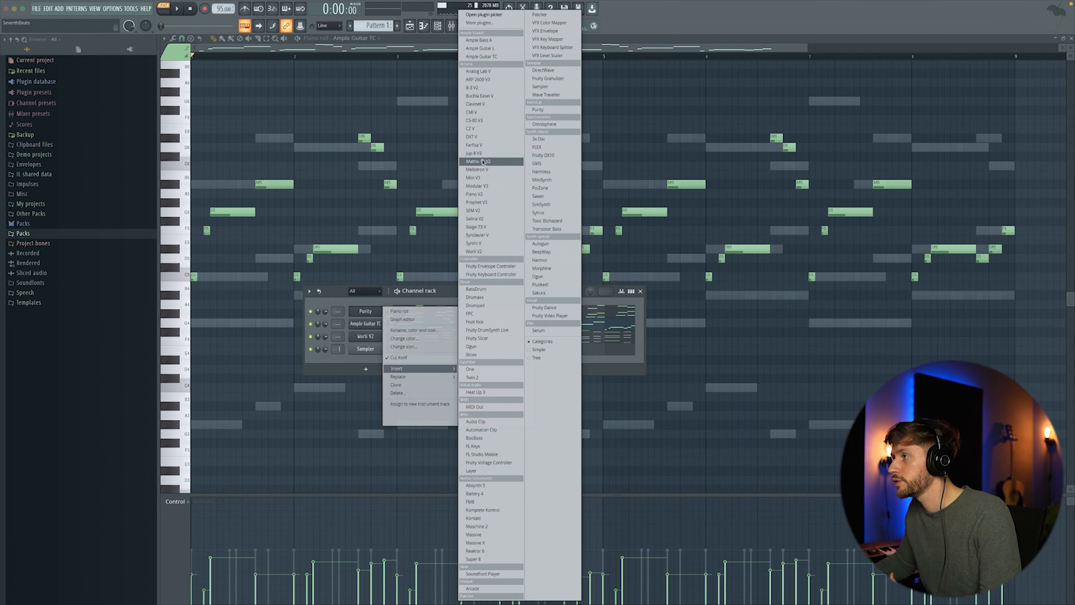
{"action": "left_click", "coordinate": [486, 177]}
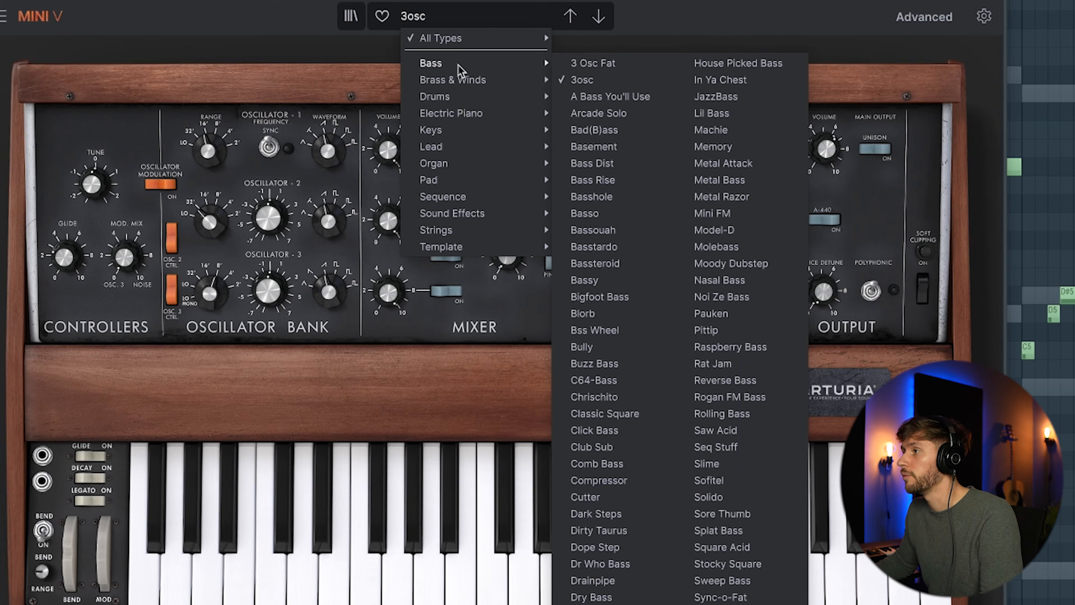
{"action": "left_click", "coordinate": [591, 98]}
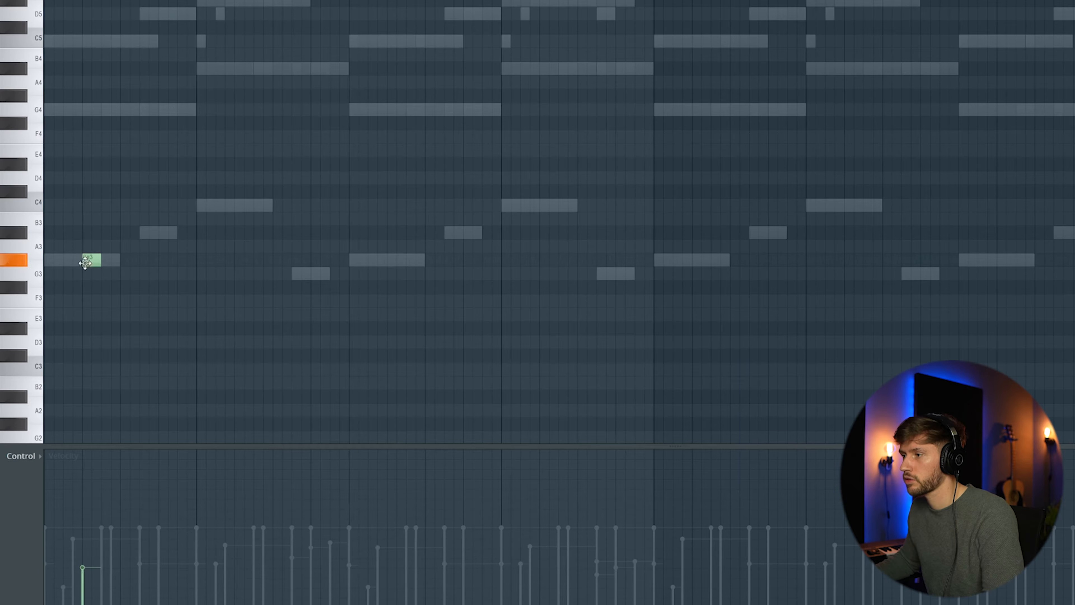
- Draw a Mini V3 bass line of G#3, A#3, C4 and G3 notes in the piano roll and play it back
{"action": "left_click_drag", "start_coordinate": [91, 258], "coordinate": [49, 260]}
{"action": "left_click", "coordinate": [86, 259]}
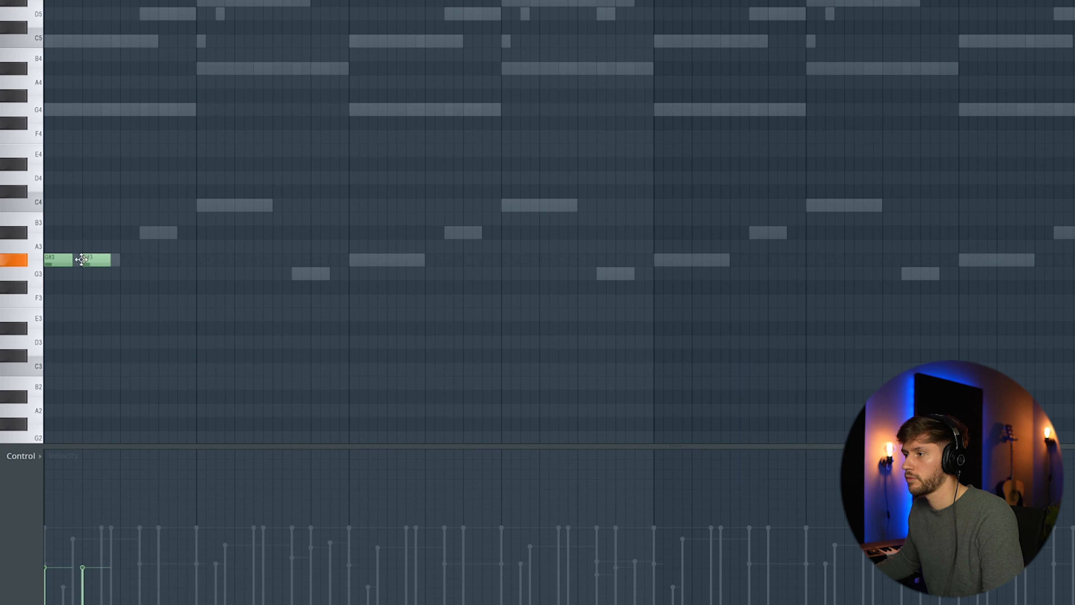
{"action": "left_click", "coordinate": [163, 232]}
{"action": "left_click", "coordinate": [202, 205]}
{"action": "left_click", "coordinate": [237, 205]}
{"action": "left_click", "coordinate": [276, 206]}
{"action": "key", "text": "space"}
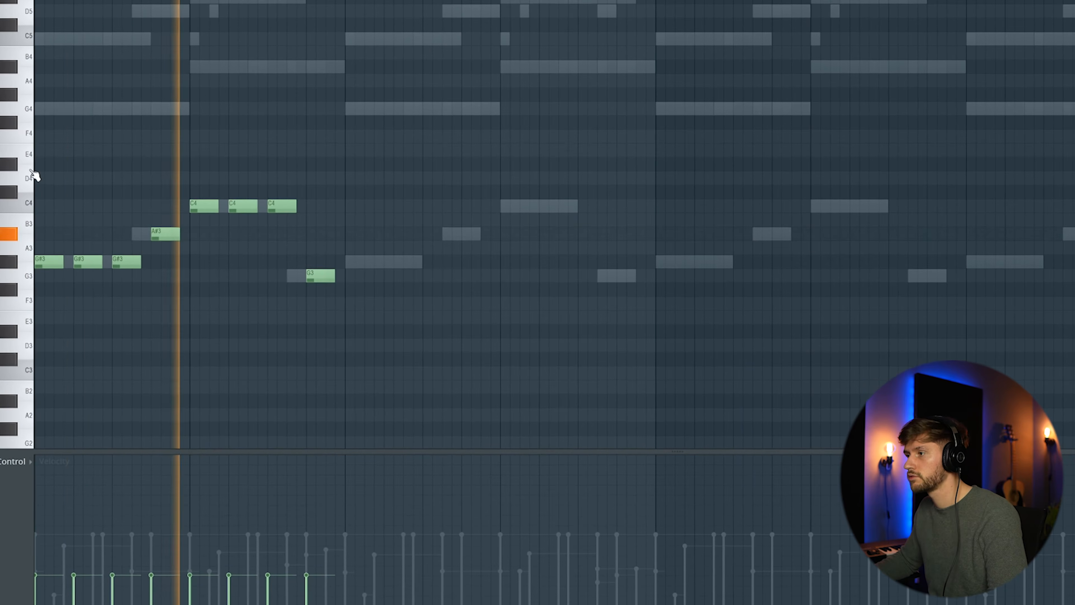
- Place Pattern 1 at the start of the first playlist track
{"action": "key", "text": "ctrl+a"}
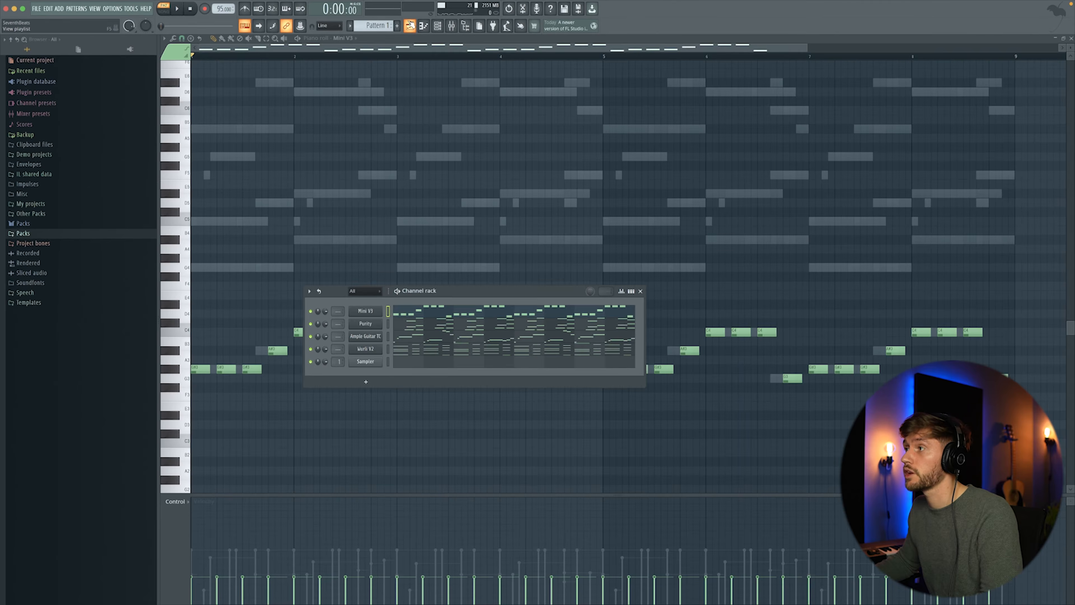
{"action": "left_click", "coordinate": [410, 25]}
{"action": "left_click_drag", "start_coordinate": [380, 161], "coordinate": [286, 60]}
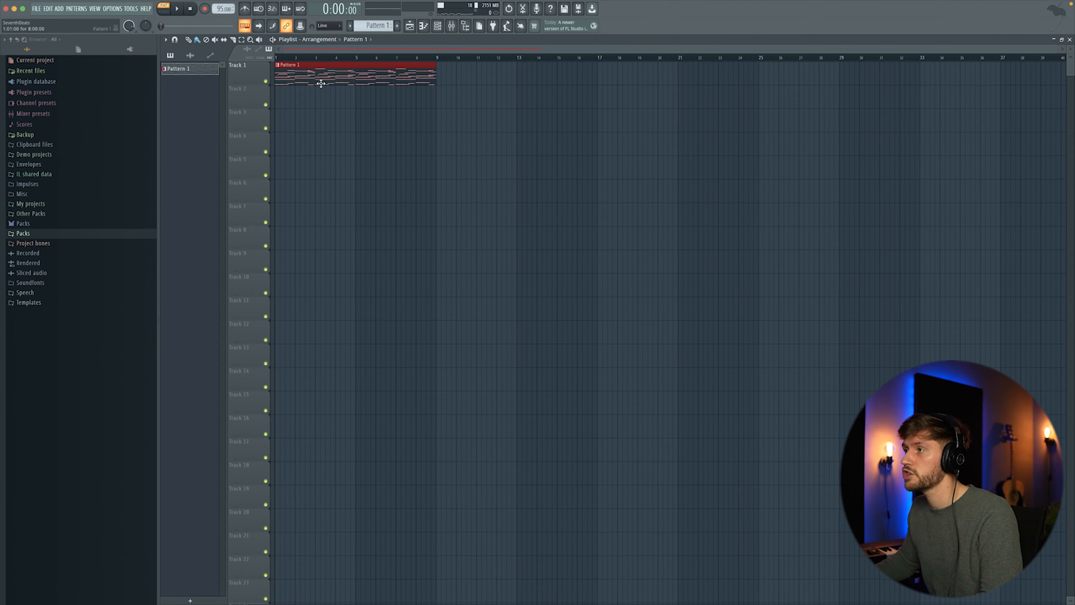
- Add SB - SHAKER LOOP (1) from the African Shaker Loops pack to a playlist track at bar 1 and play it
{"action": "left_click", "coordinate": [23, 233]}
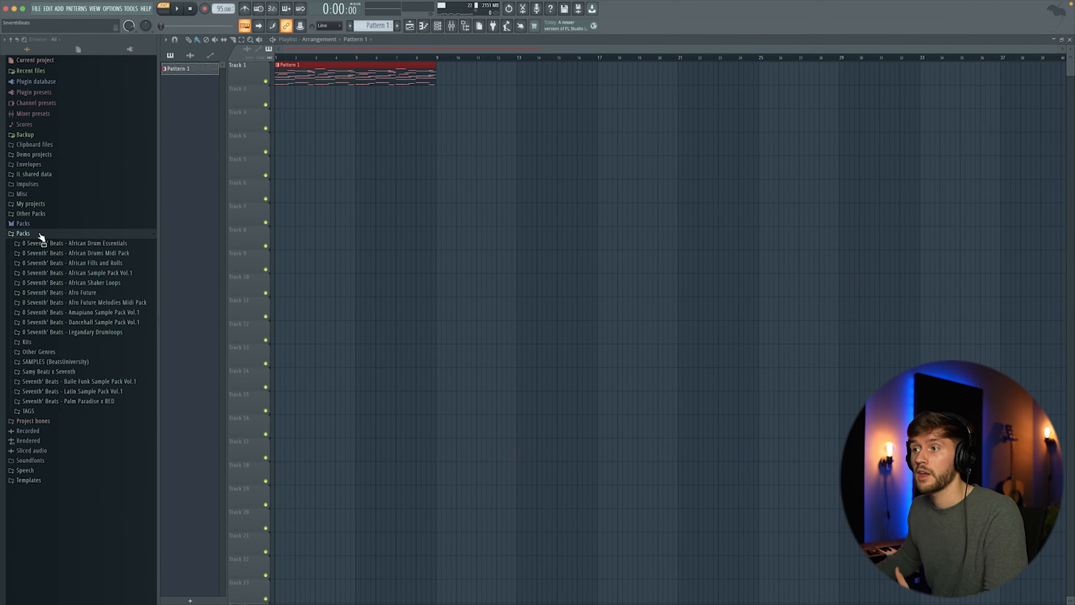
{"action": "left_click", "coordinate": [106, 283]}
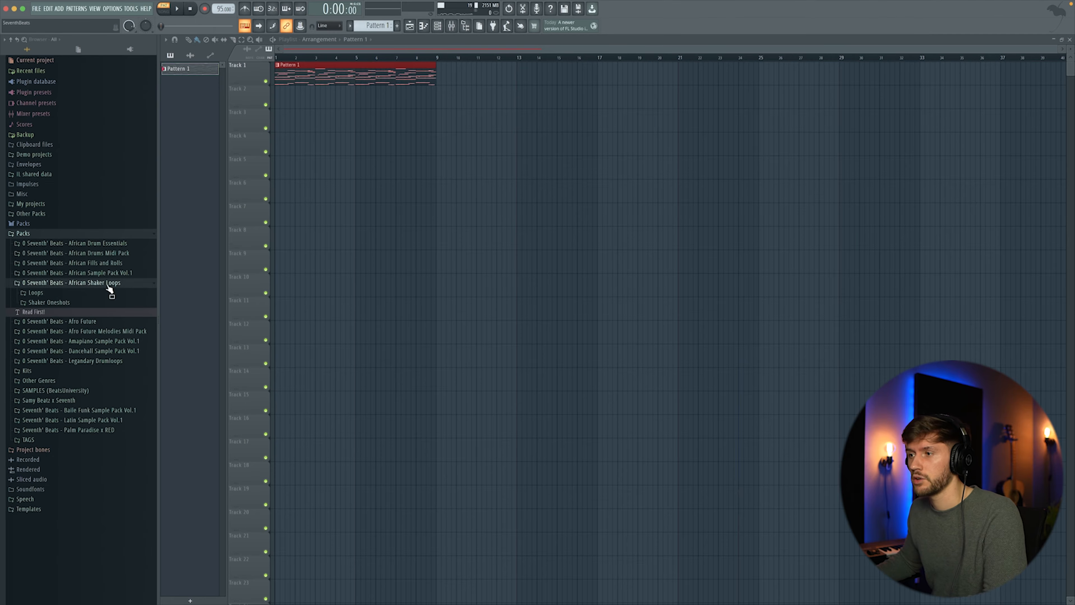
{"action": "left_click", "coordinate": [60, 294]}
{"action": "left_click_drag", "start_coordinate": [375, 233], "coordinate": [345, 234]}
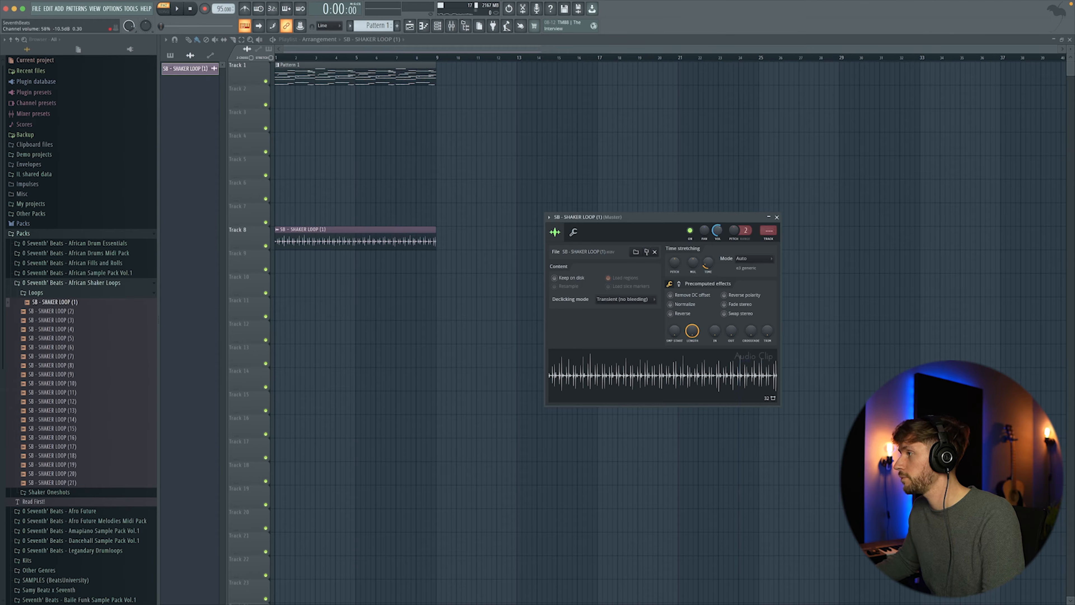
{"action": "key", "text": "space"}
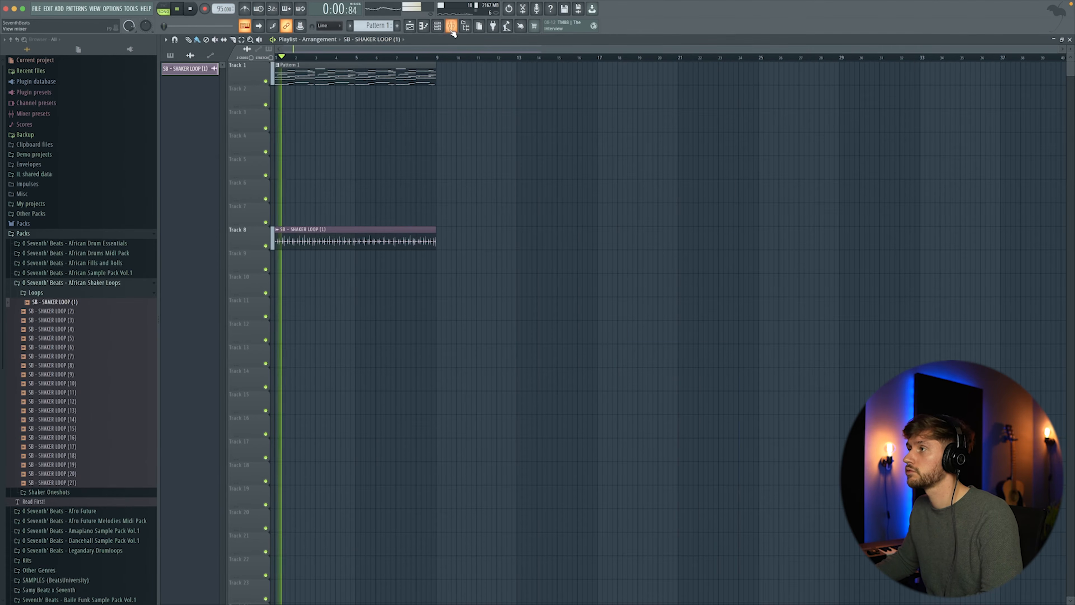
{"action": "left_click", "coordinate": [437, 26]}
{"action": "key", "text": "space"}
- Browse and audition the Regular Kicks in the African Sample Pack Vol.1 drums folder
{"action": "left_click", "coordinate": [91, 283]}
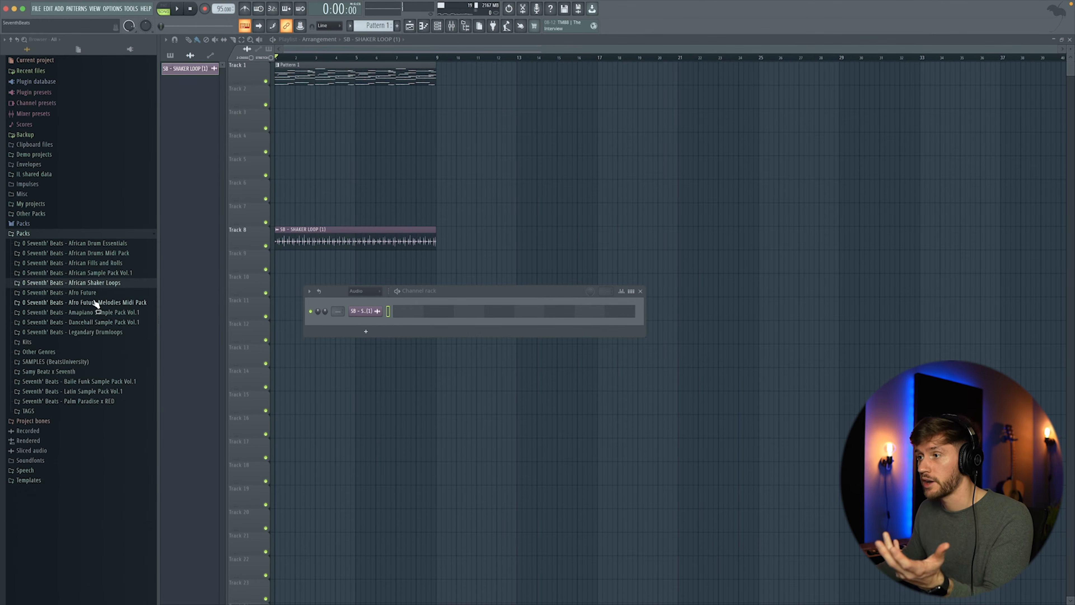
{"action": "left_click", "coordinate": [122, 273]}
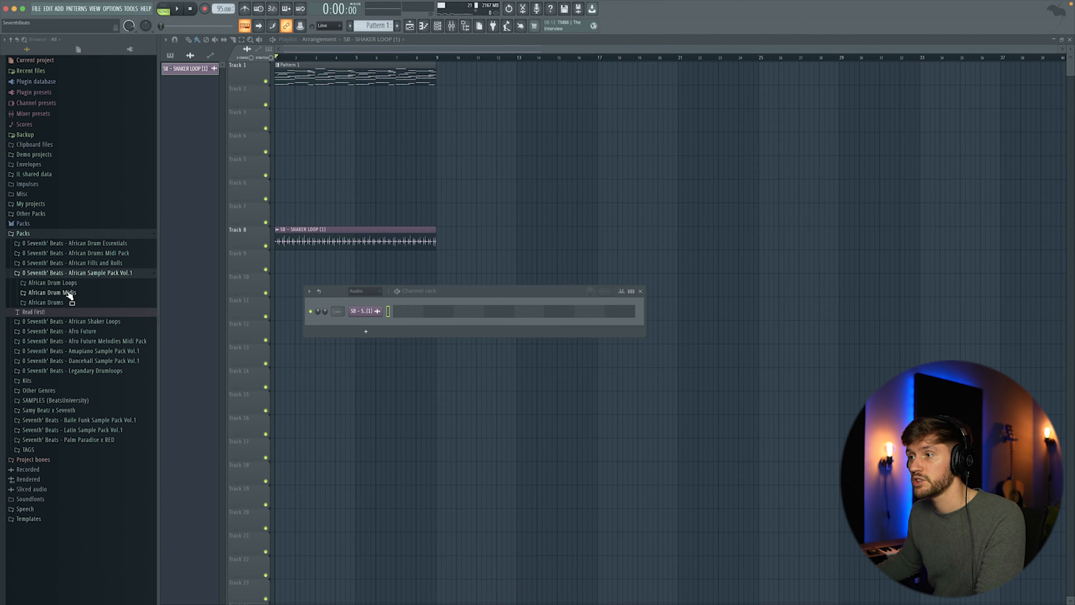
{"action": "left_click", "coordinate": [75, 303]}
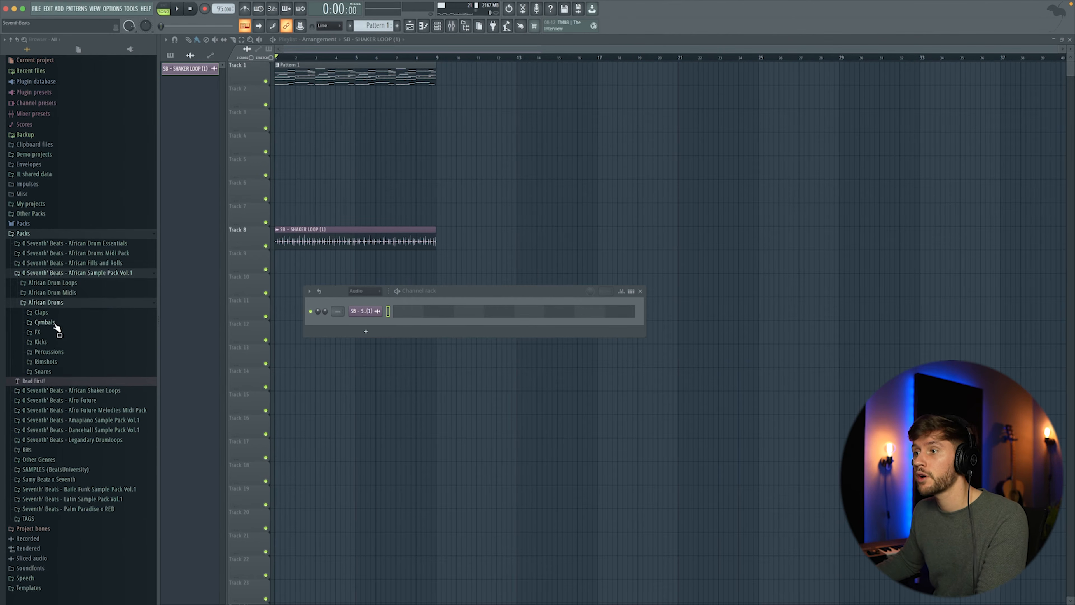
{"action": "left_click", "coordinate": [43, 342]}
{"action": "left_click", "coordinate": [75, 365]}
{"action": "key", "text": "Down"}
{"action": "key", "text": "Down"}
{"action": "key", "text": "Down"}
{"action": "key", "text": "Down"}
{"action": "key", "text": "Down"}
{"action": "key", "text": "Down"}
{"action": "key", "text": "Down"}
{"action": "key", "text": "Down"}
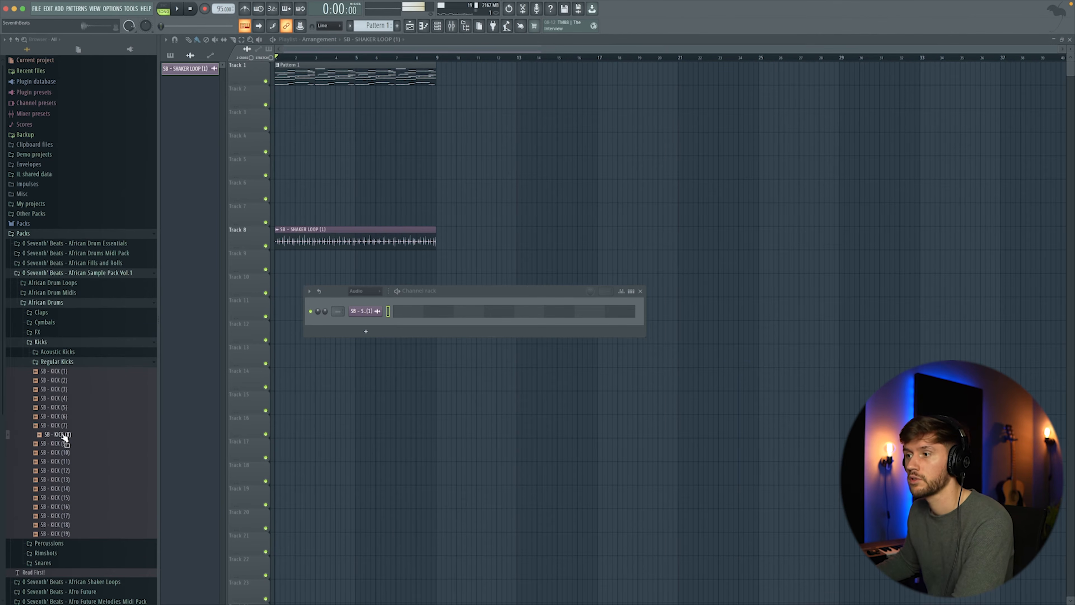
- Show all channels in the channel rack and add SB - KICK (8) as a new channel
{"action": "left_click_drag", "start_coordinate": [285, 372], "coordinate": [76, 414]}
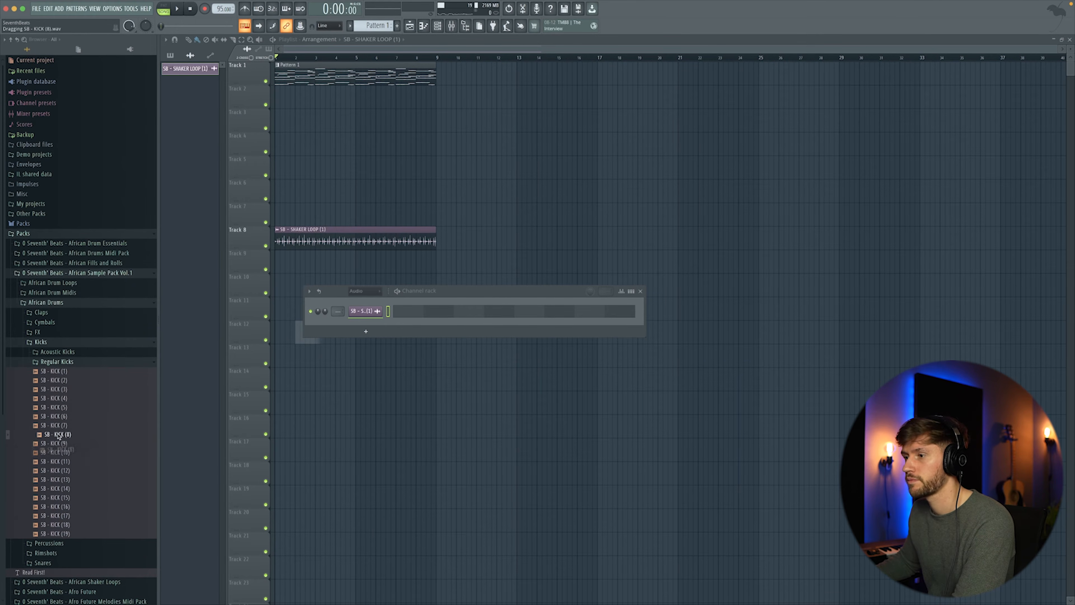
{"action": "left_click_drag", "start_coordinate": [334, 291], "coordinate": [374, 291]}
{"action": "left_click", "coordinate": [374, 291]}
{"action": "left_click", "coordinate": [365, 320]}
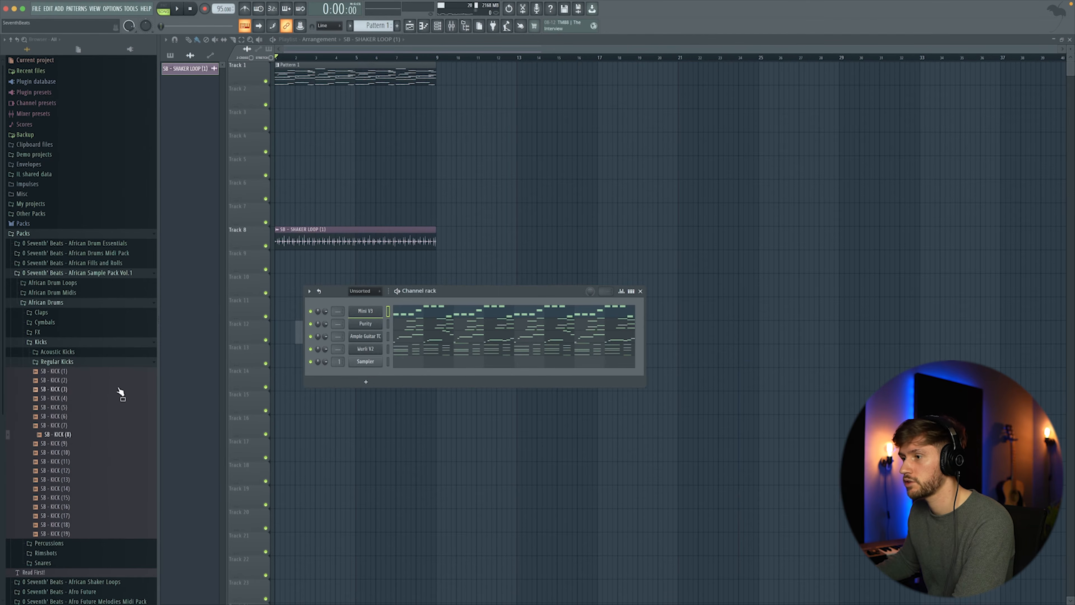
{"action": "left_click_drag", "start_coordinate": [59, 432], "coordinate": [377, 363]}
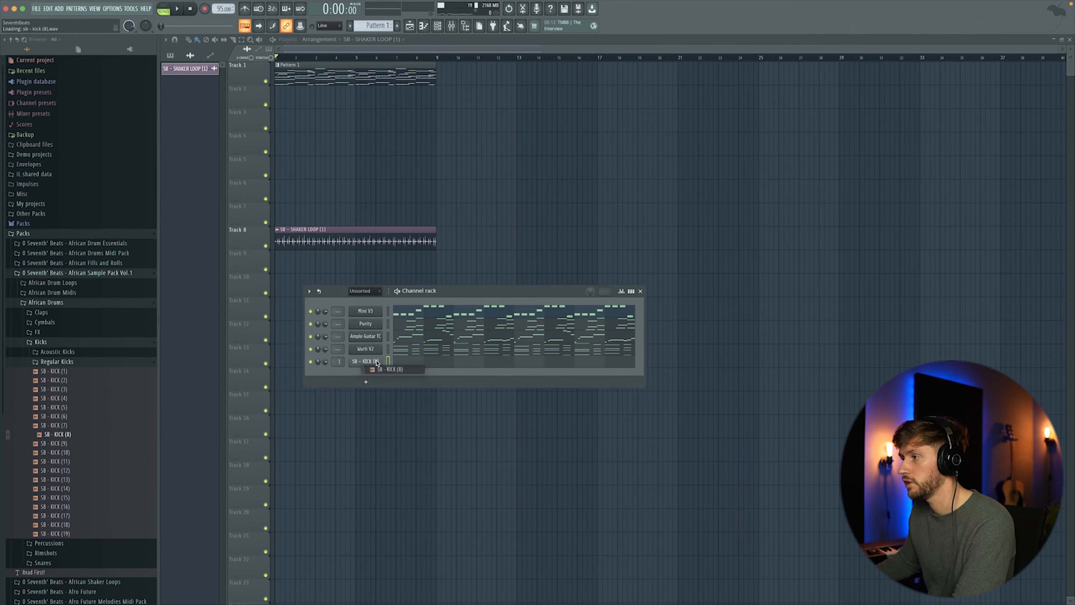
- Draw quarter-note kicks on C5 throughout the kick channel's pattern and reopen the channel rack
{"action": "left_click", "coordinate": [106, 264]}
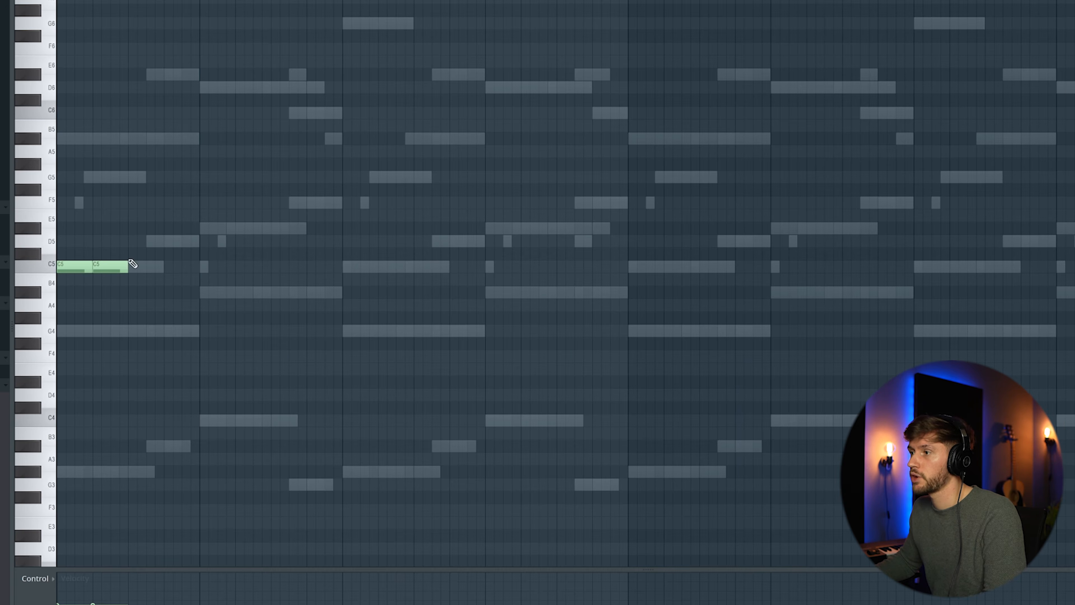
{"action": "left_click", "coordinate": [133, 265]}
{"action": "left_click", "coordinate": [175, 266]}
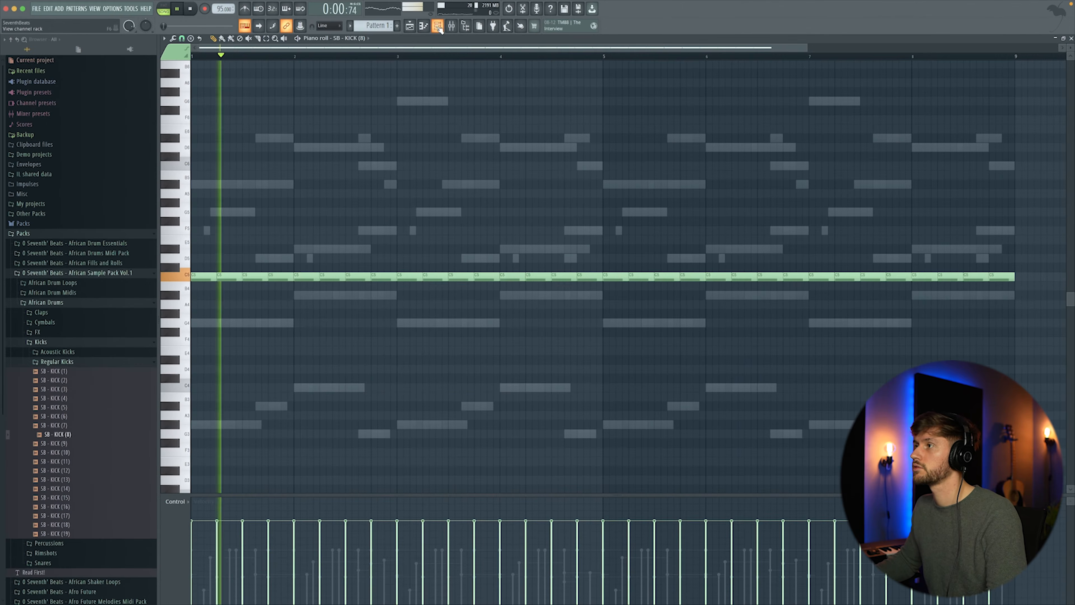
{"action": "key", "text": "F6"}
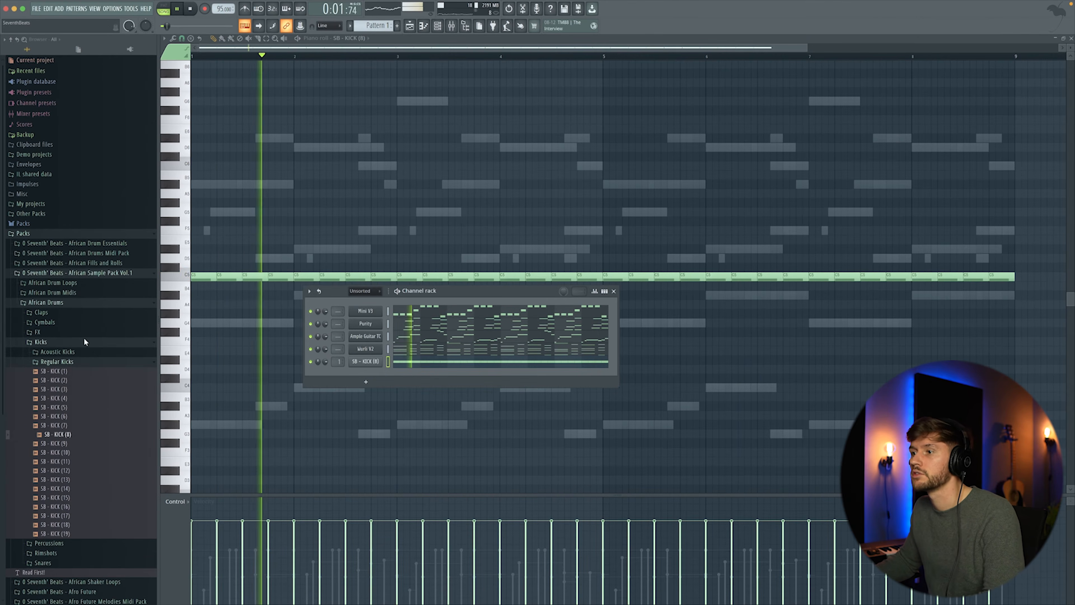
- Audition the Not Short rimshots and add SB - RIMSHOT (6) to the channel rack
{"action": "left_click", "coordinate": [43, 341]}
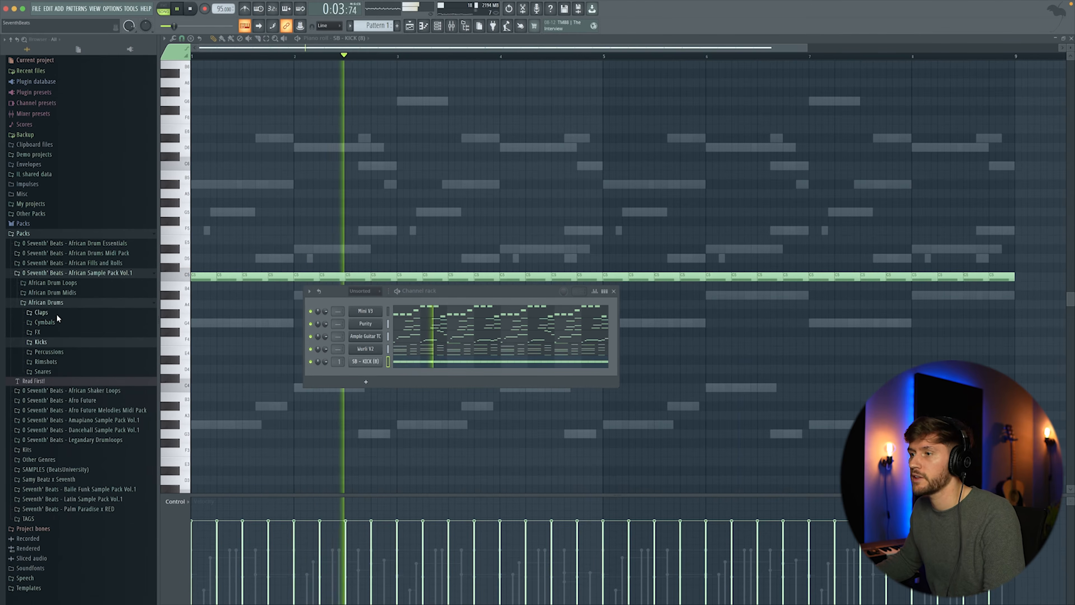
{"action": "left_click", "coordinate": [52, 361]}
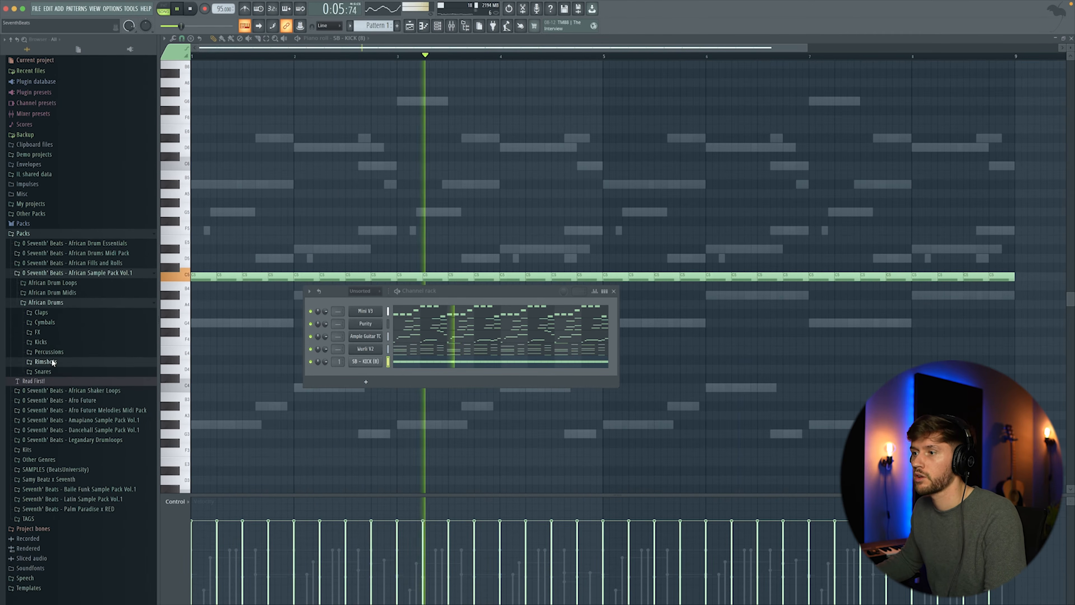
{"action": "key", "text": "space"}
{"action": "left_click", "coordinate": [57, 373]}
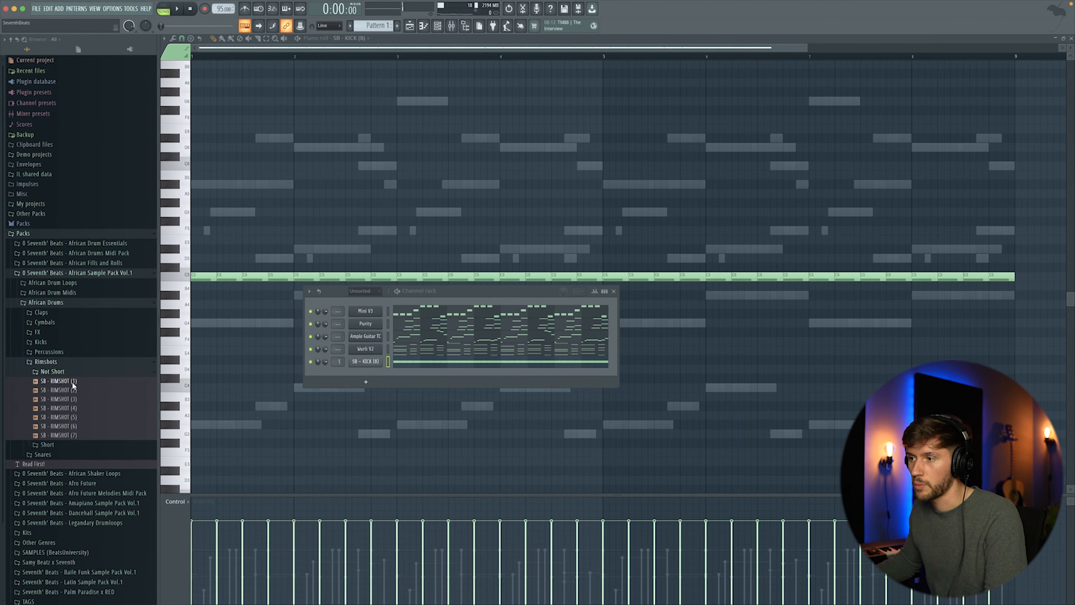
{"action": "left_click", "coordinate": [71, 384]}
{"action": "scroll", "coordinate": [94, 409], "scroll_direction": "down", "scroll_amount": 1}
{"action": "left_click", "coordinate": [80, 405]}
{"action": "left_click", "coordinate": [89, 412]}
{"action": "left_click", "coordinate": [82, 421]}
{"action": "left_click_drag", "start_coordinate": [80, 424], "coordinate": [380, 374]}
- Add SB - RIMSHOT (4) from the Short > Tweaked Rimshots folder to the channel rack
{"action": "left_click", "coordinate": [58, 354]}
{"action": "left_click", "coordinate": [66, 364]}
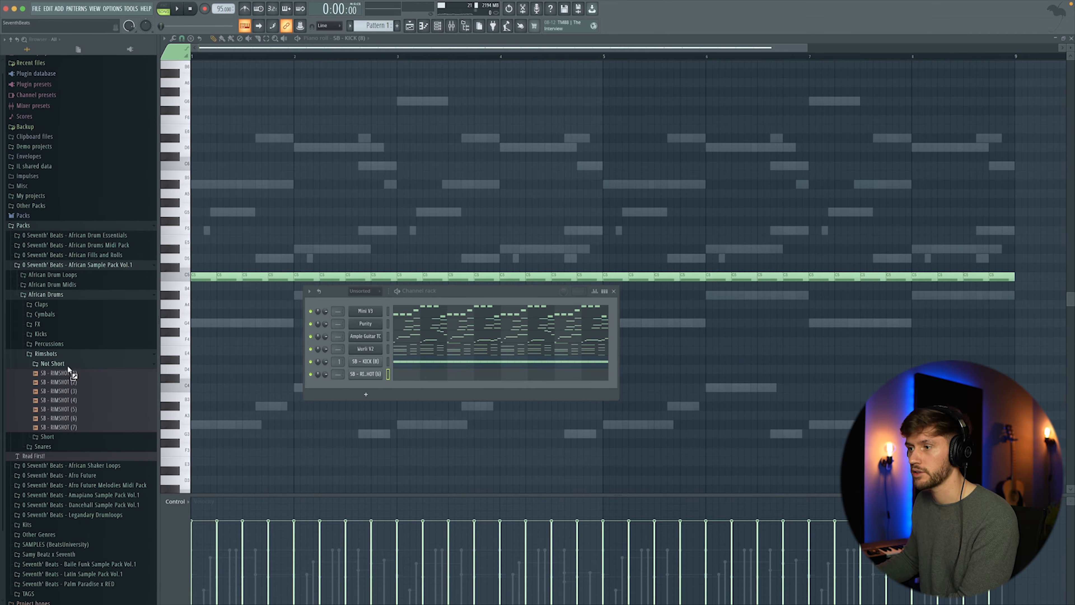
{"action": "left_click", "coordinate": [80, 400]}
{"action": "left_click_drag", "start_coordinate": [73, 399], "coordinate": [360, 386]}
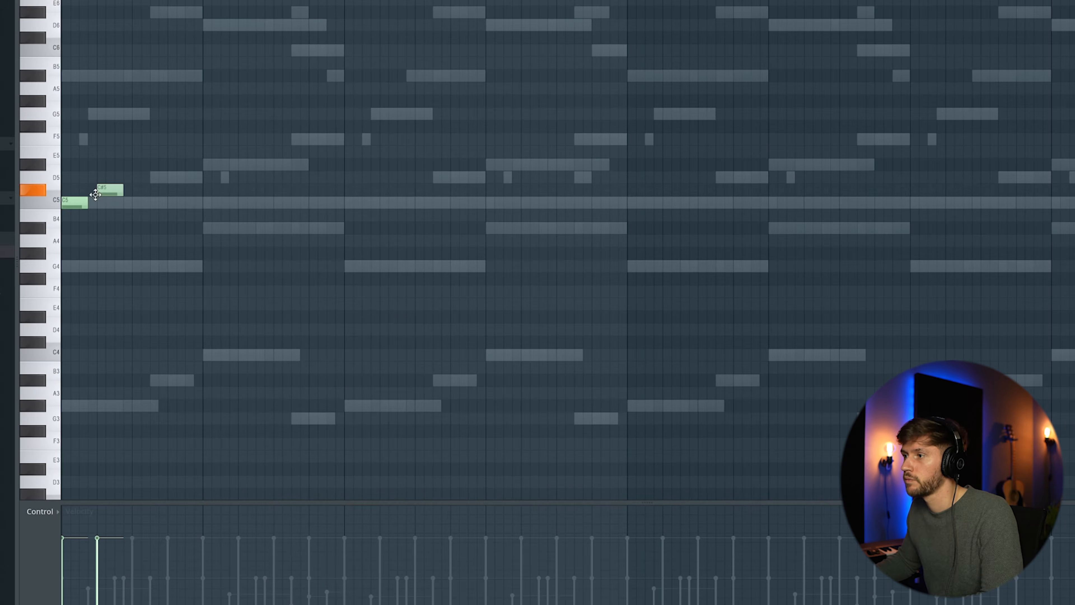
- Draw a one-bar C5 rimshot rhythm for SB - RIMSHOT (6) and play it
{"action": "mouse_move", "coordinate": [98, 191]}
{"action": "left_mouse_down"}
{"action": "mouse_move", "coordinate": [89, 212]}
{"action": "mouse_move", "coordinate": [115, 197]}
{"action": "left_mouse_up"}
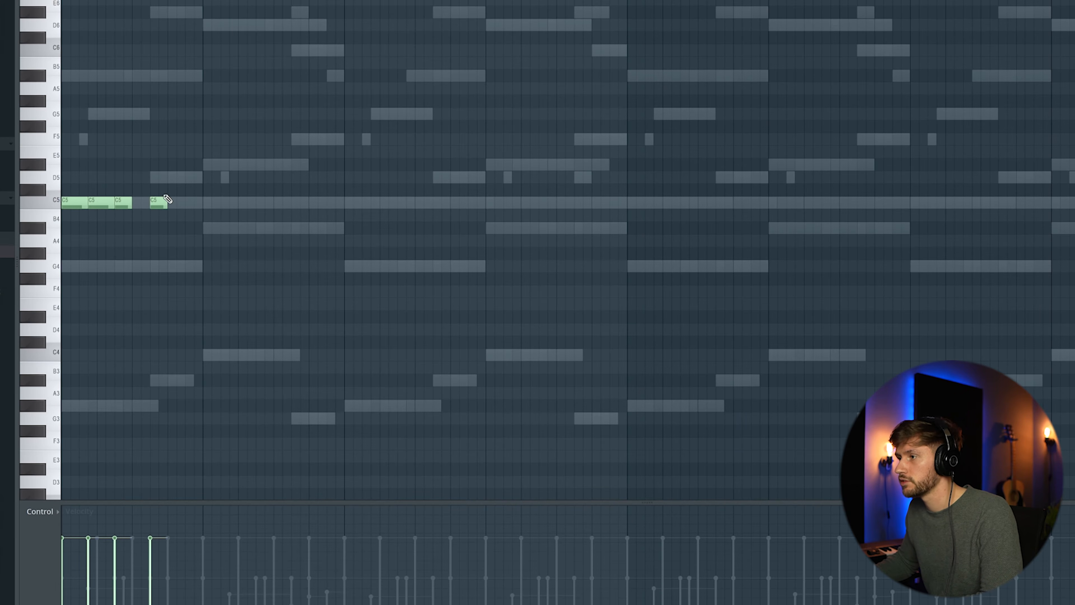
{"action": "left_click", "coordinate": [172, 202]}
{"action": "key", "text": "space"}
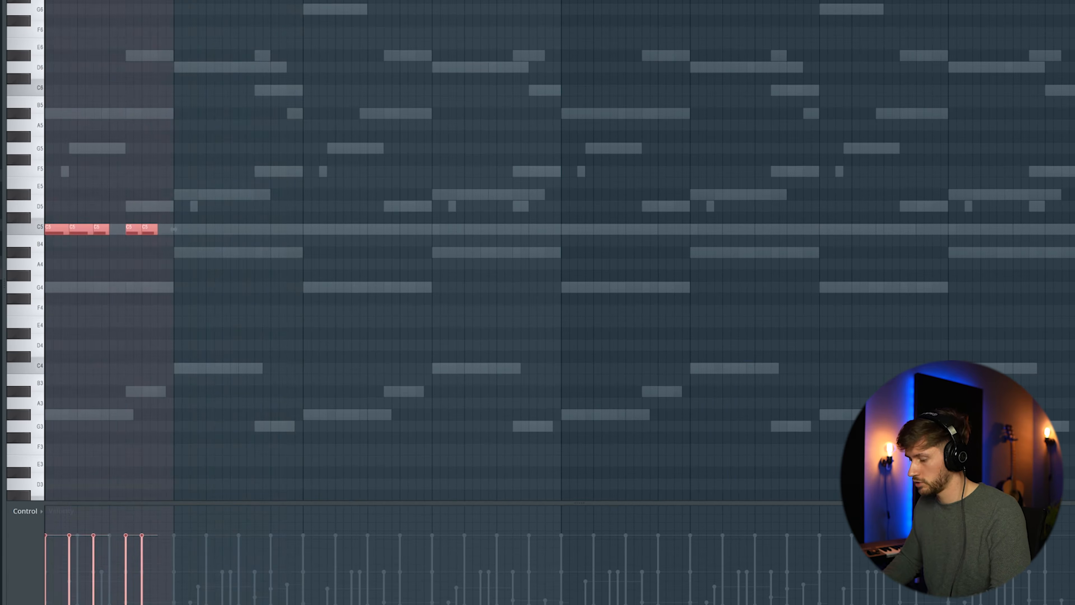
- Duplicate the rimshot bar repeatedly to fill the whole pattern
{"action": "key", "text": "ctrl+b"}
{"action": "key", "text": "ctrl+b"}
{"action": "key", "text": "ctrl+b"}
{"action": "key", "text": "ctrl+b"}
{"action": "key", "text": "ctrl+b"}
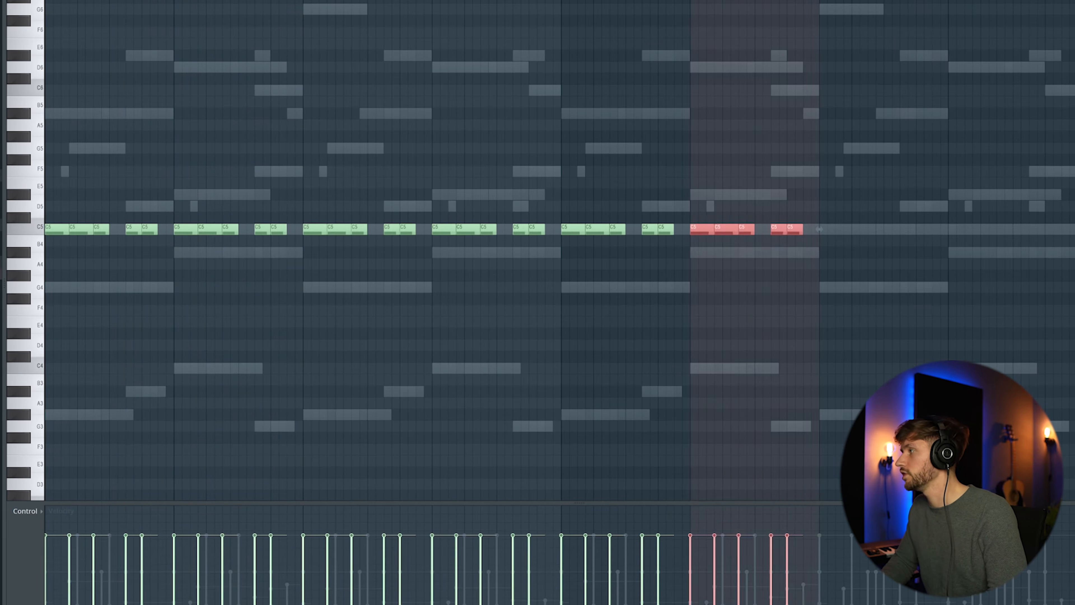
{"action": "key", "text": "ctrl+b"}
{"action": "key", "text": "ctrl+b"}
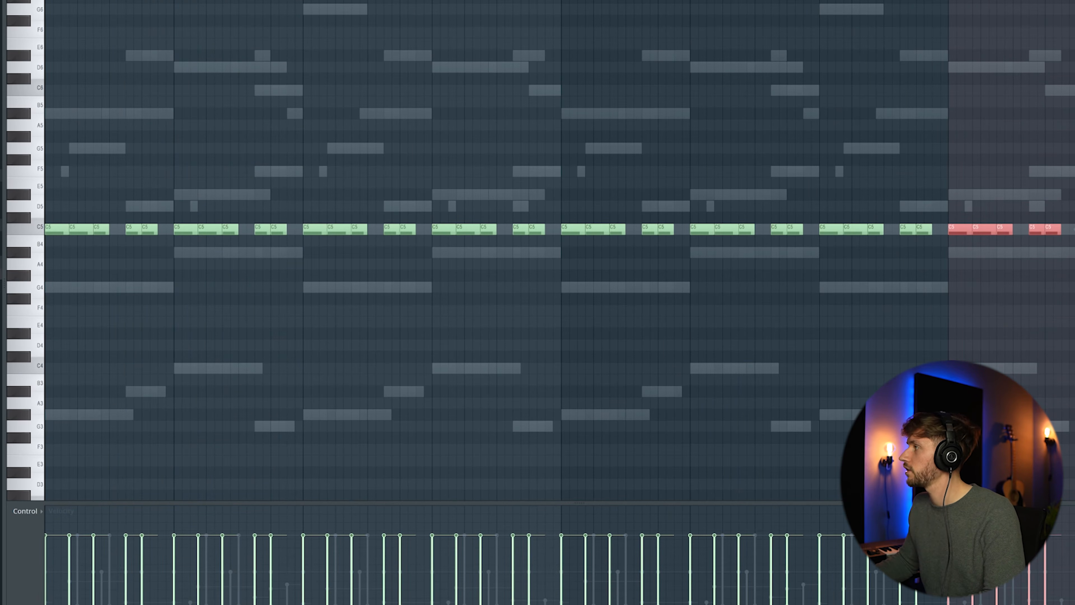
- Transpose all the SB - RIMSHOT (6) notes up to G5
{"action": "key", "text": "ctrl+d"}
{"action": "left_click_drag", "start_coordinate": [30, 165], "coordinate": [52, 202]}
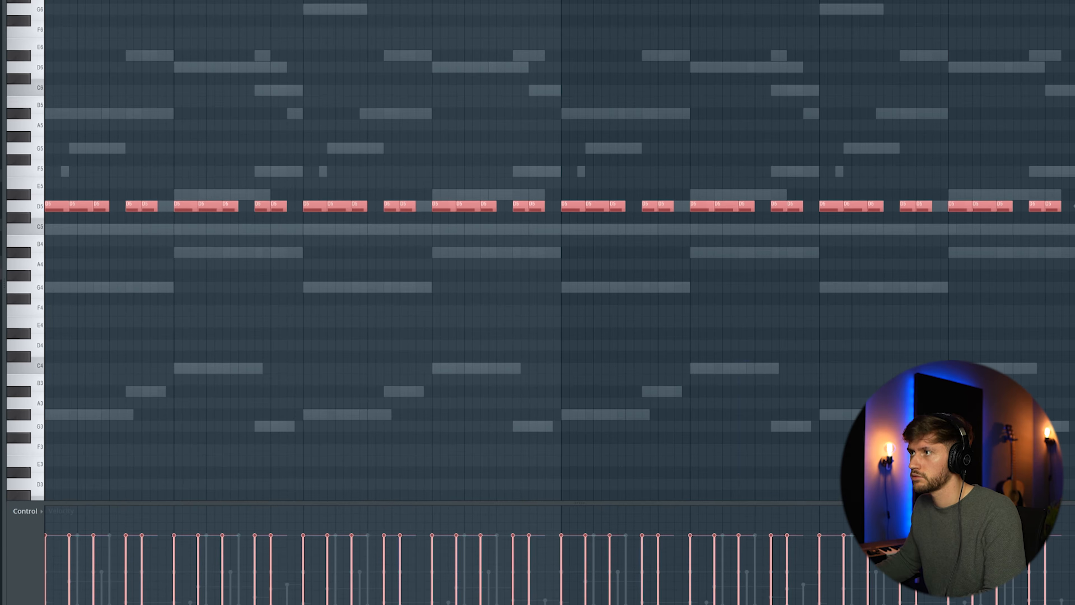
{"action": "left_click_drag", "start_coordinate": [47, 212], "coordinate": [33, 139]}
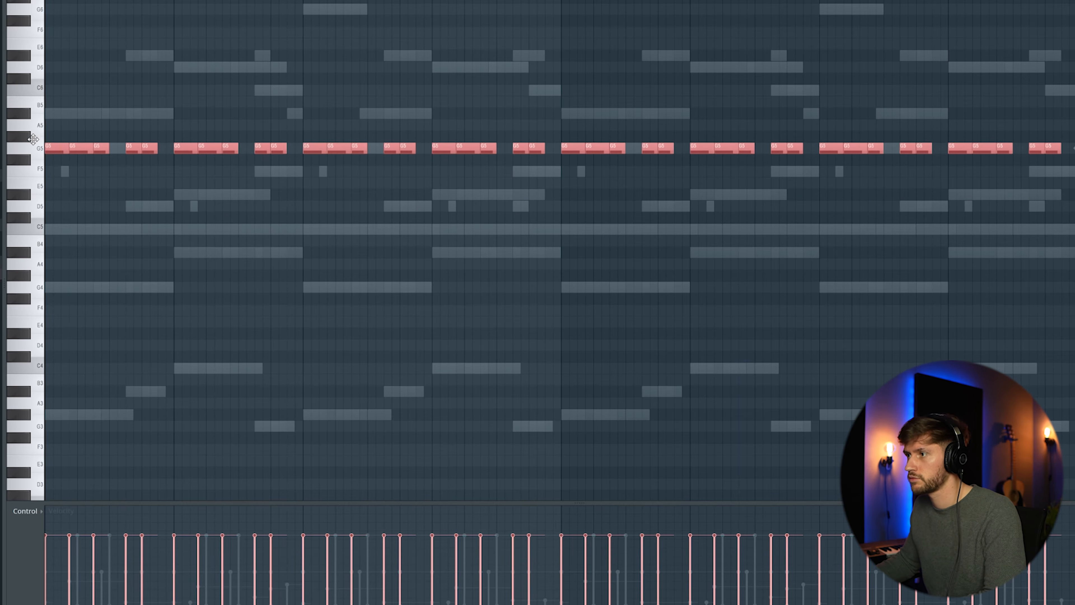
{"action": "left_click", "coordinate": [221, 100], "text": "ctrl"}
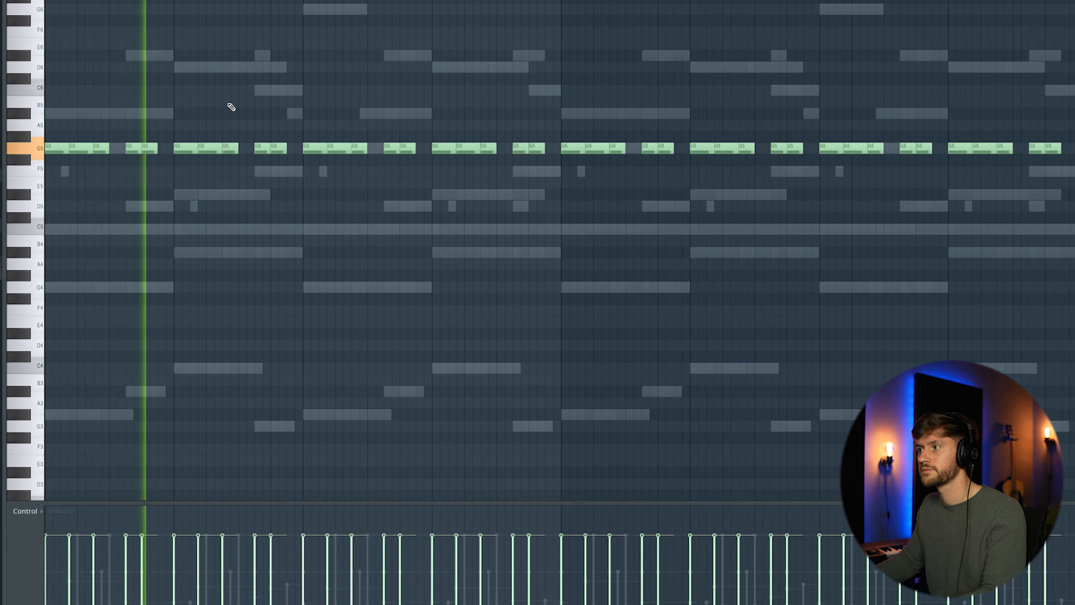
- Paste the rimshot pattern into the SB - RIMSHOT (4) channel
{"action": "key", "text": "F6"}
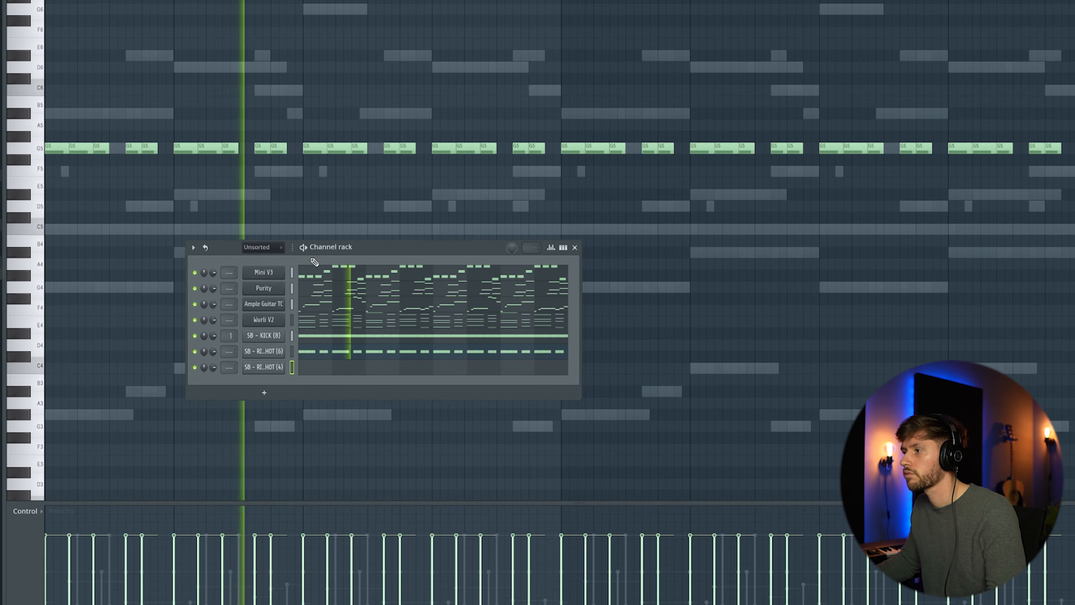
{"action": "left_click", "coordinate": [292, 352]}
{"action": "key", "text": "space"}
{"action": "key", "text": "ctrl+v"}
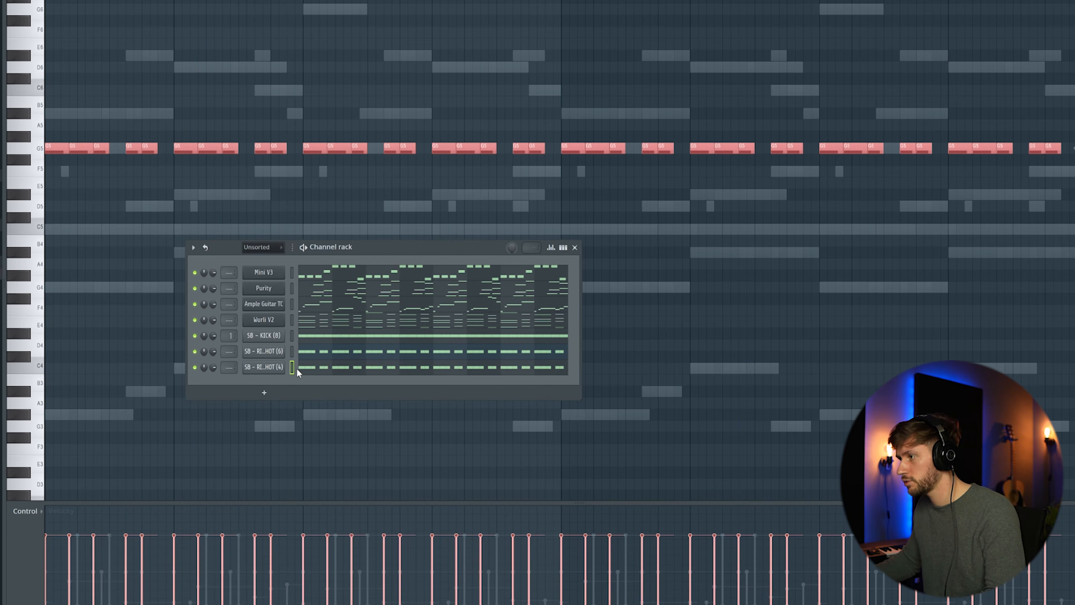
- Transpose the SB - RIMSHOT (4) notes down to C5 and play the beat
{"action": "left_click", "coordinate": [332, 370]}
{"action": "left_click_drag", "start_coordinate": [37, 194], "coordinate": [37, 312]}
{"action": "key", "text": "space"}
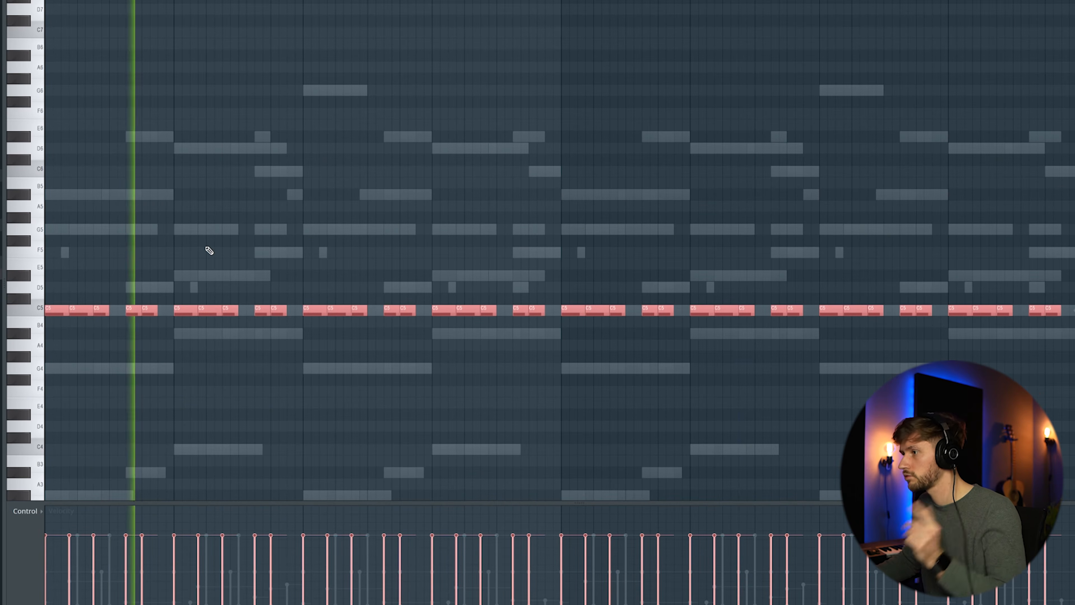
- Open the channel rack, move it up over the piano roll, and stop playback
{"action": "key", "text": "F6"}
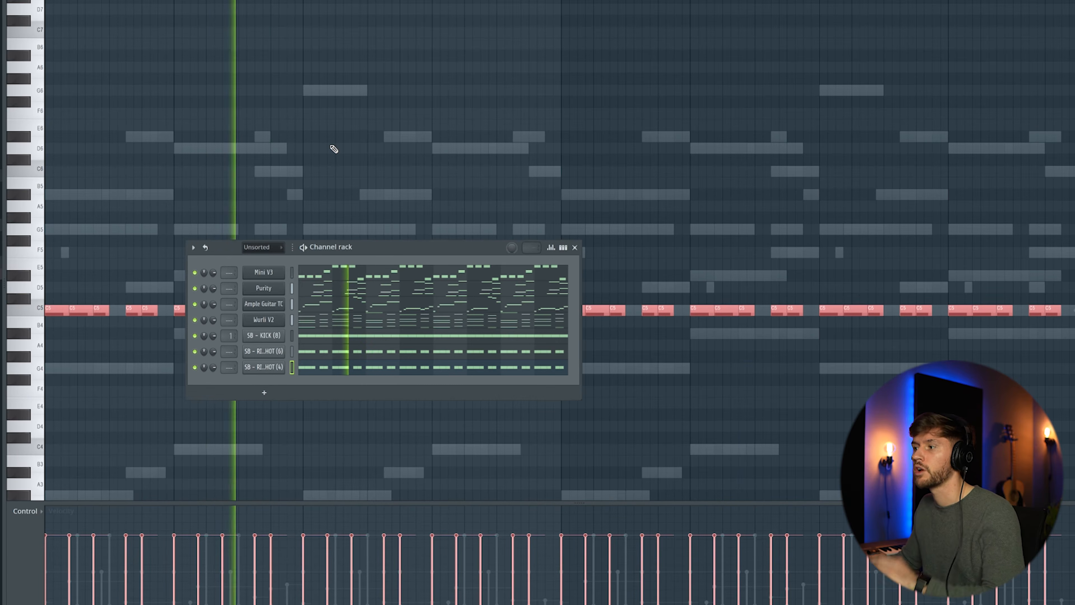
{"action": "left_click_drag", "start_coordinate": [326, 247], "coordinate": [301, 116]}
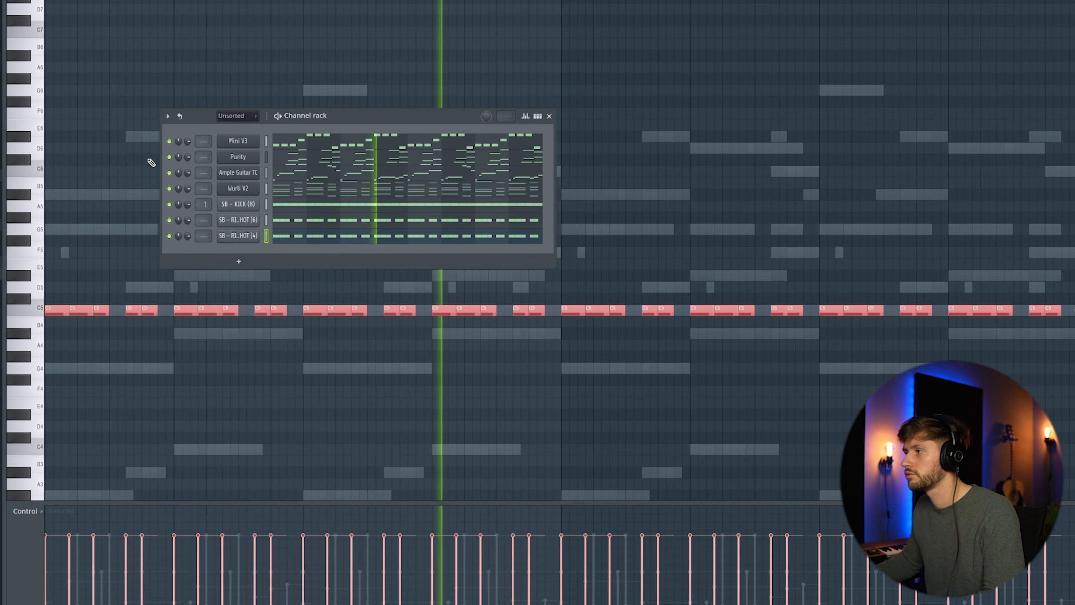
{"action": "key", "text": "space"}
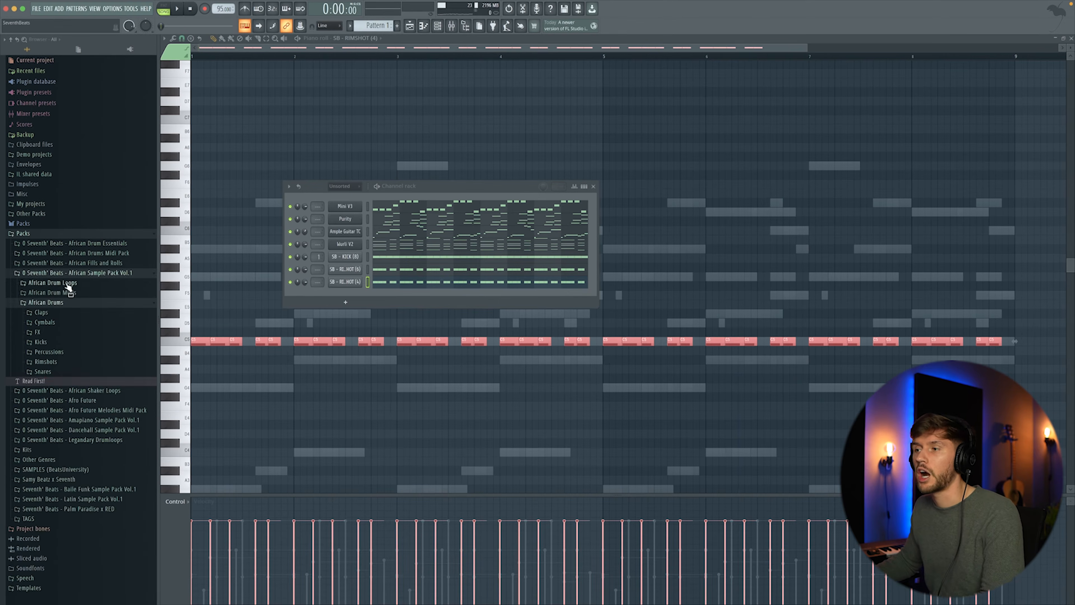
- Load SB_ReverbClap_(Lava) from the Afro Future Reverb Claps folder as a new channel, place a note at its start and play it
{"action": "left_click", "coordinate": [93, 293]}
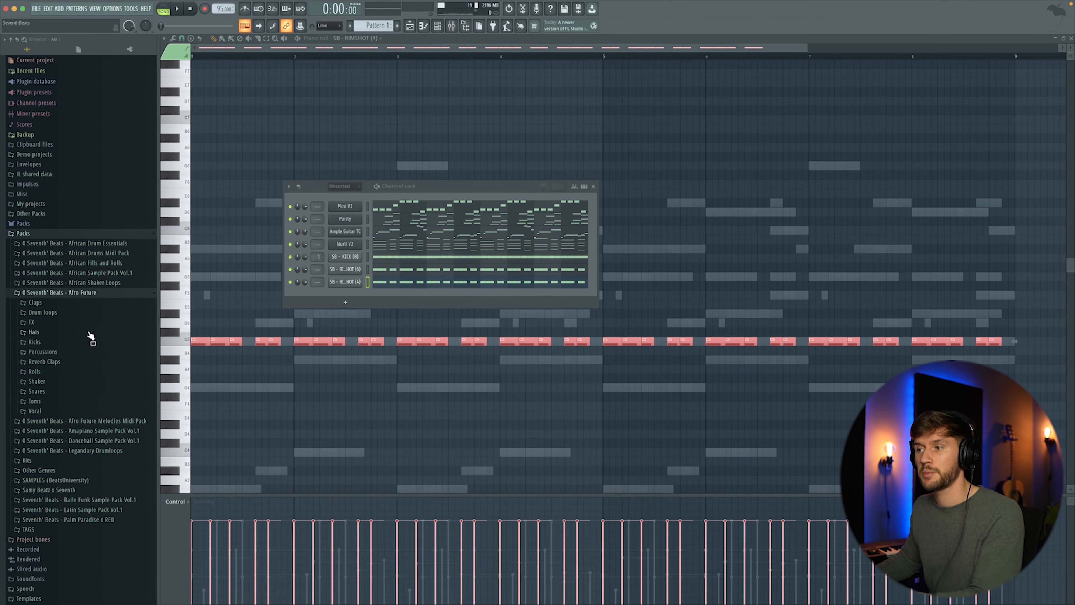
{"action": "left_click", "coordinate": [59, 365]}
{"action": "left_click_drag", "start_coordinate": [68, 380], "coordinate": [346, 303]}
{"action": "left_click", "coordinate": [197, 276]}
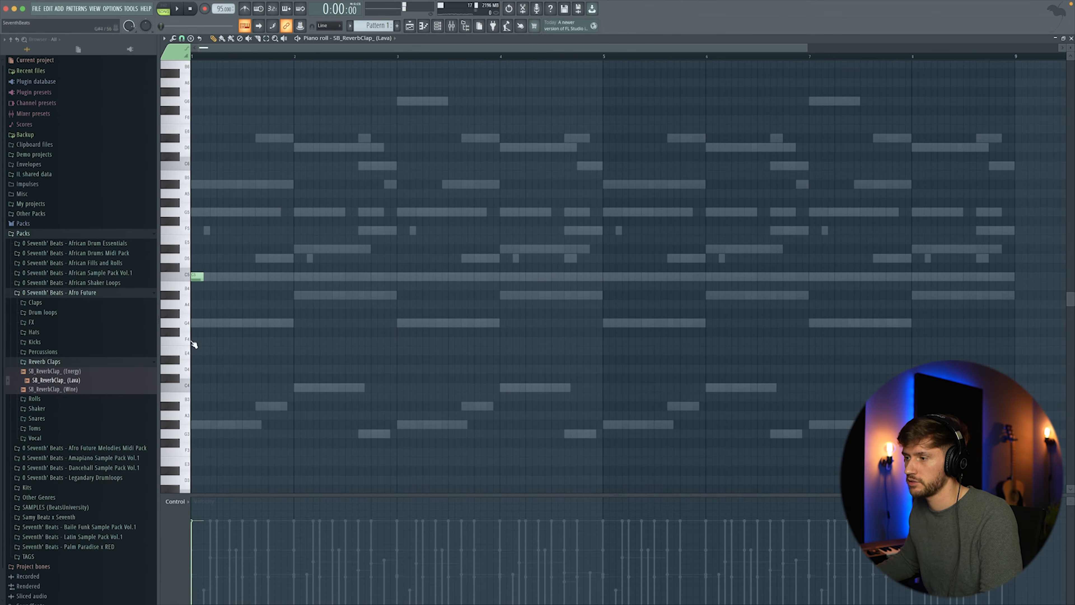
{"action": "key", "text": "space"}
- Add SB_Tom_(Jealous) and SB_Tom_(Parte) from the Afro Future Toms folder to the channel rack
{"action": "key", "text": "F6"}
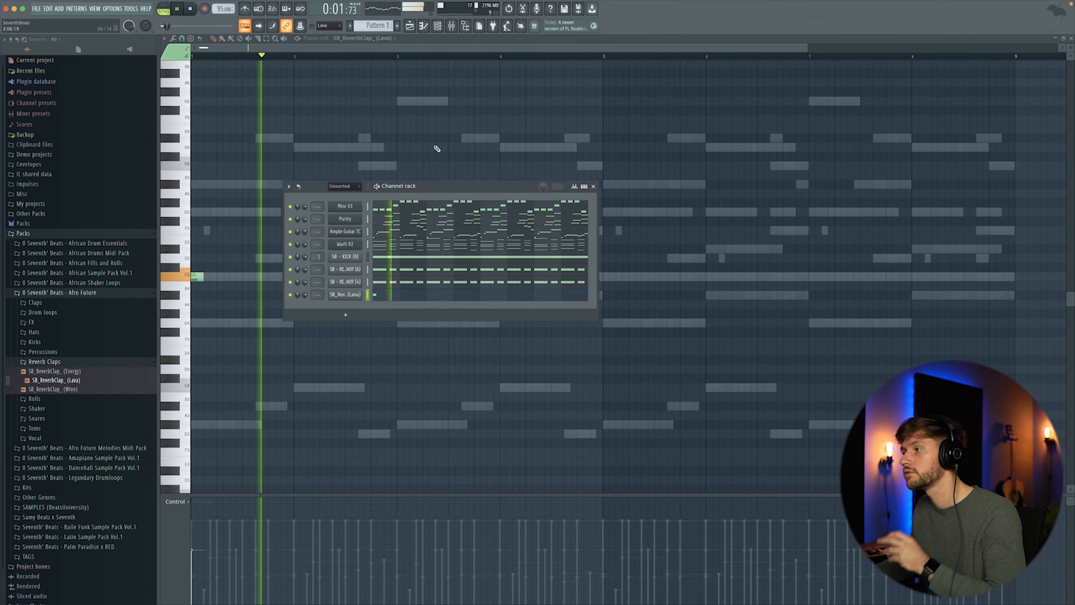
{"action": "left_click", "coordinate": [69, 361]}
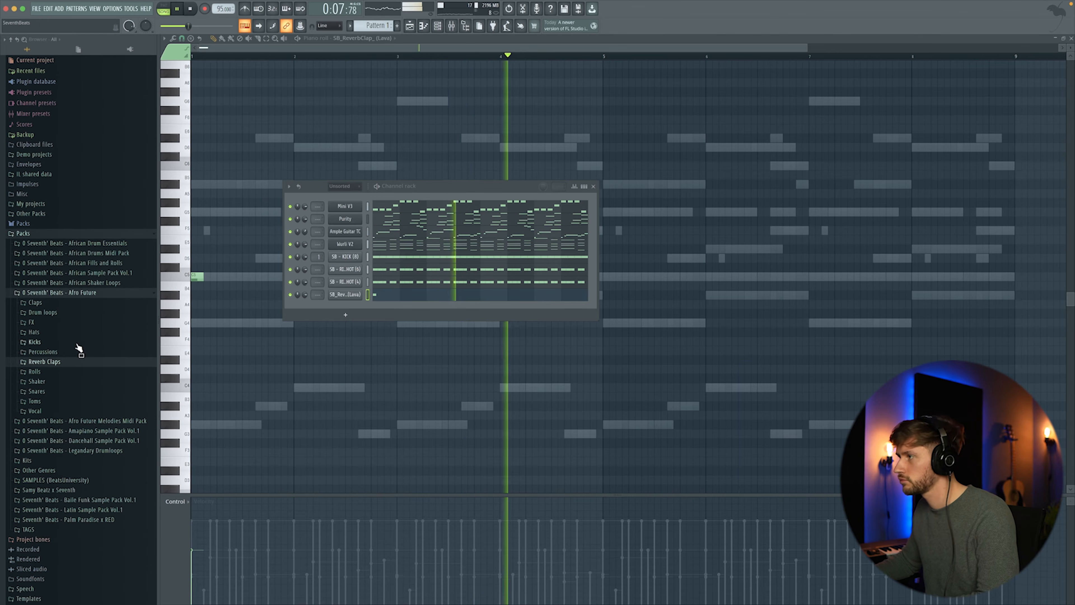
{"action": "key", "text": "space"}
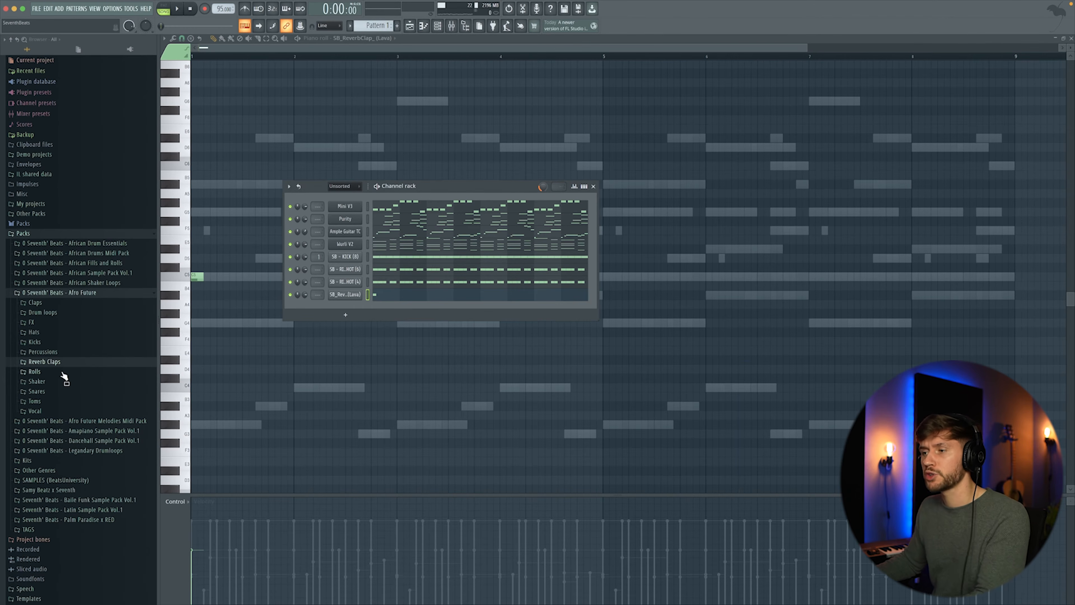
{"action": "left_click", "coordinate": [35, 401]}
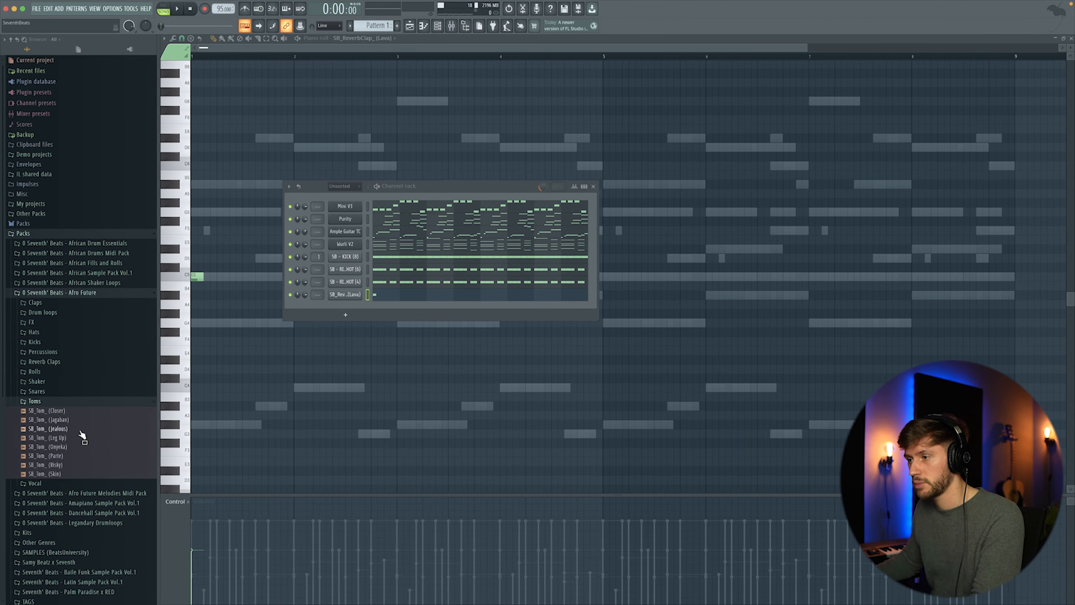
{"action": "left_click", "coordinate": [78, 421]}
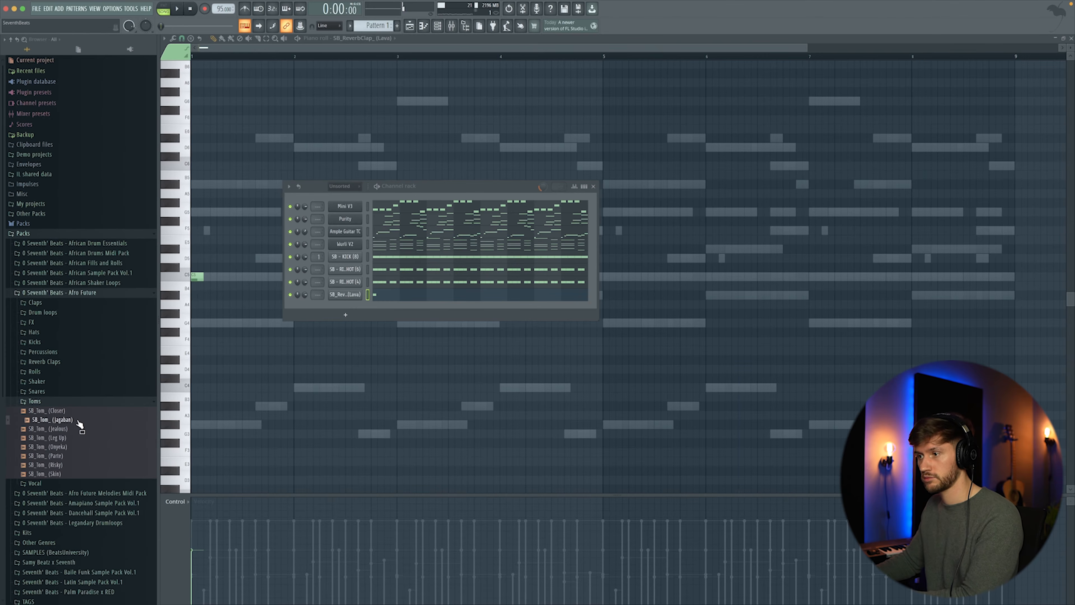
{"action": "left_click_drag", "start_coordinate": [65, 435], "coordinate": [289, 350]}
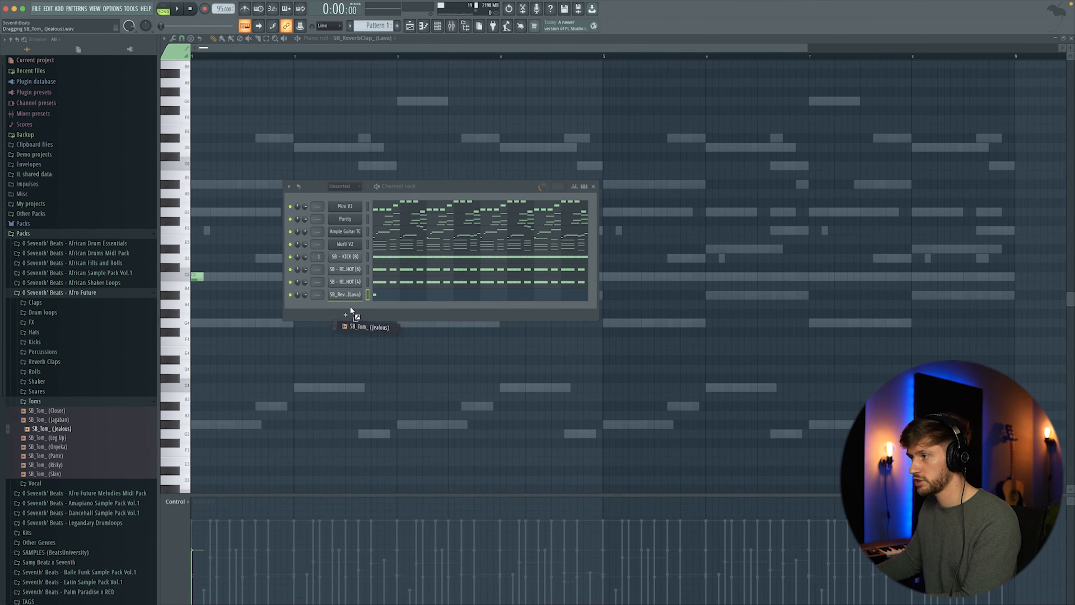
{"action": "left_click_drag", "start_coordinate": [350, 307], "coordinate": [350, 308]}
{"action": "left_click", "coordinate": [60, 456]}
{"action": "left_click_drag", "start_coordinate": [64, 457], "coordinate": [357, 315]}
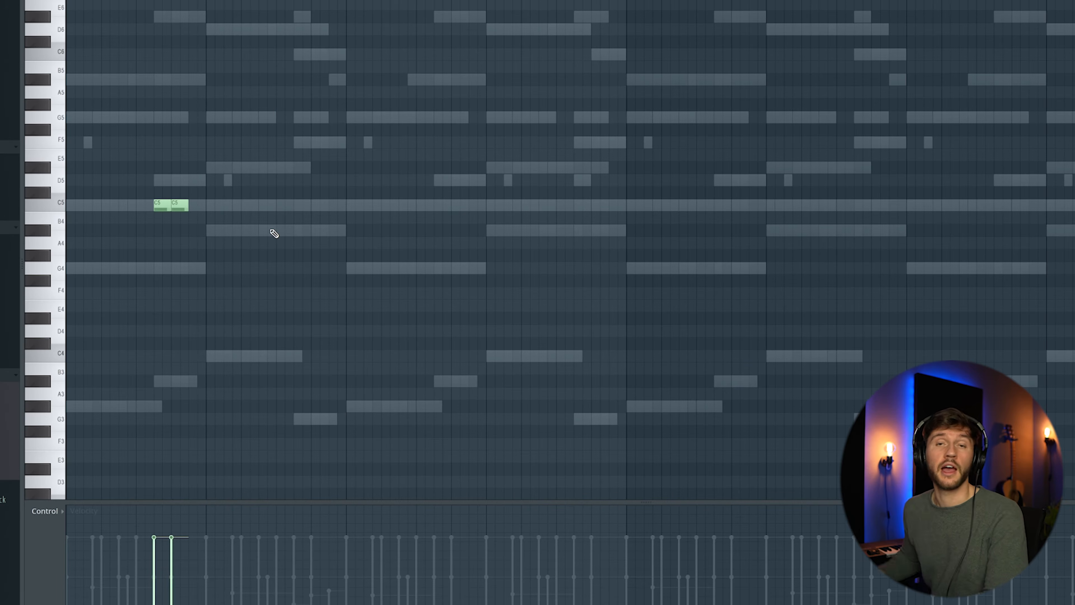
- Add C5 and B4 tom notes to the SB_Tom_(Jealous) pattern and play it back
{"action": "key", "text": "space"}
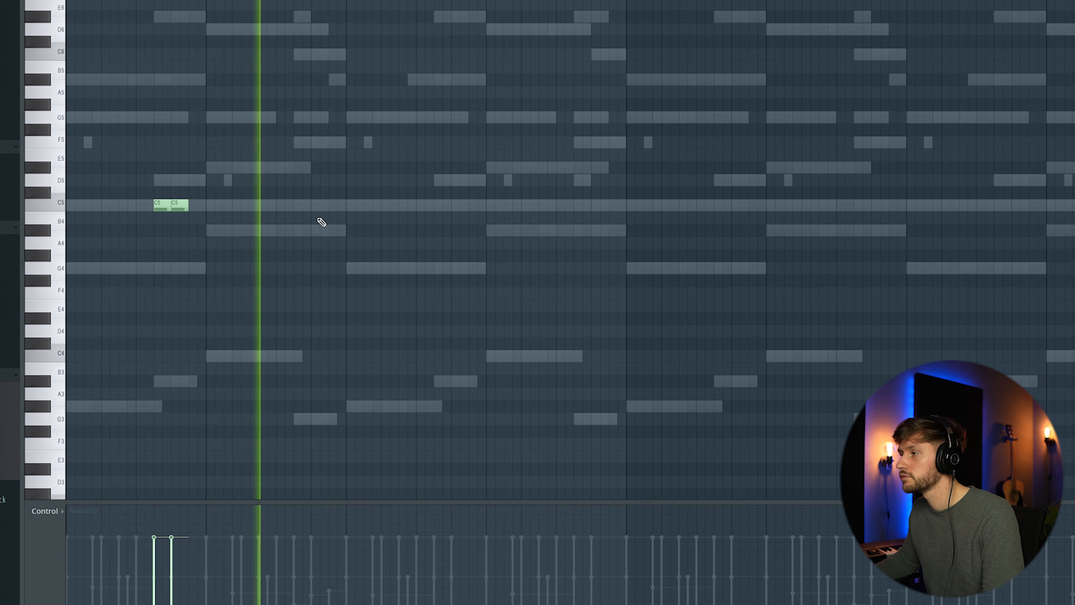
{"action": "left_click", "coordinate": [437, 205]}
{"action": "left_click", "coordinate": [456, 203]}
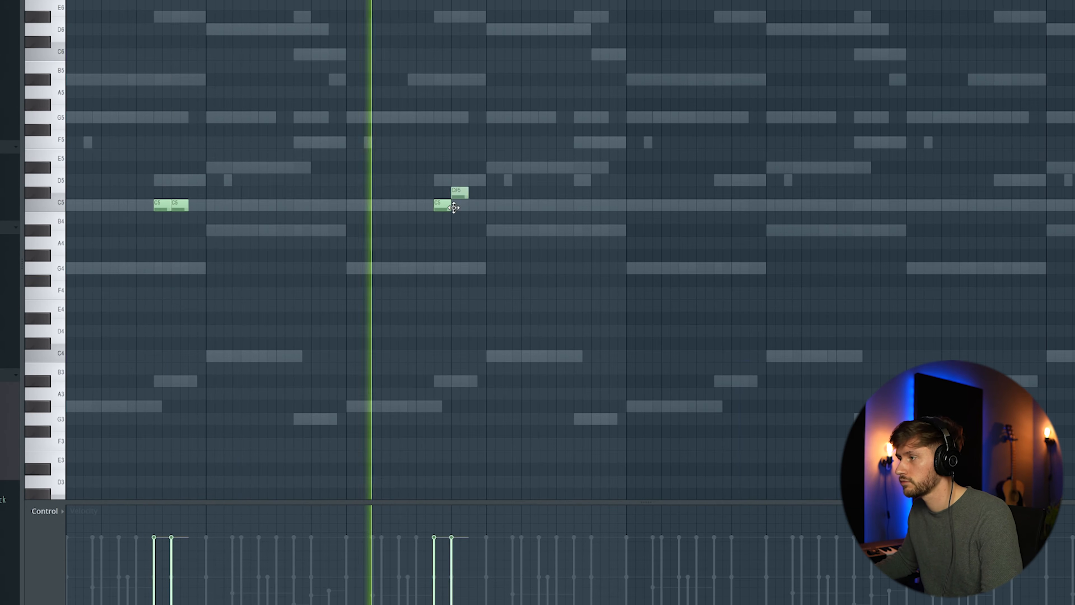
{"action": "left_click", "coordinate": [147, 218]}
{"action": "key", "text": "space"}
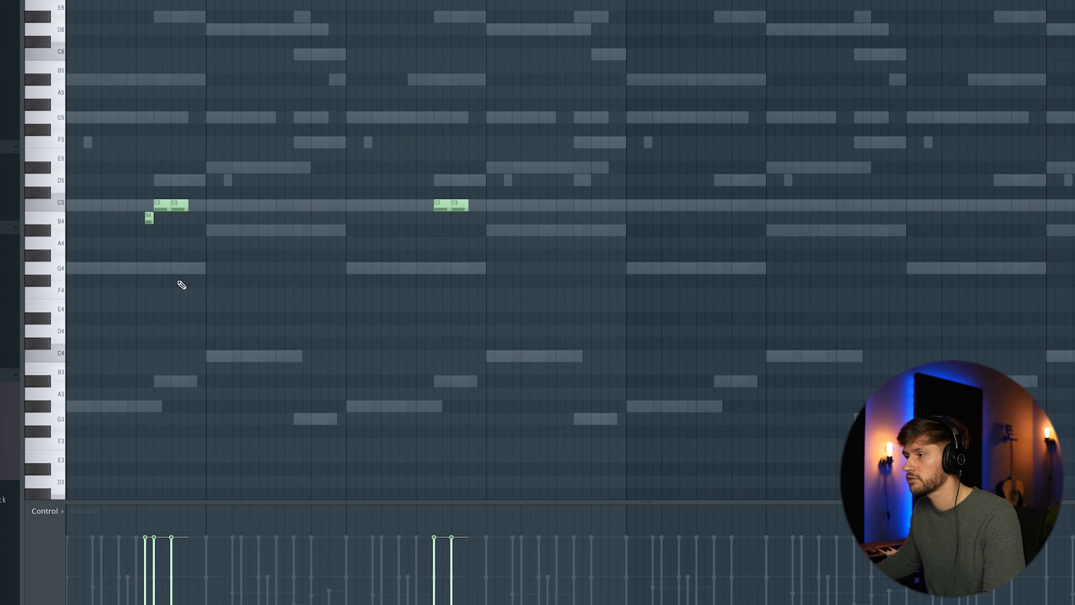
{"action": "key", "text": "space"}
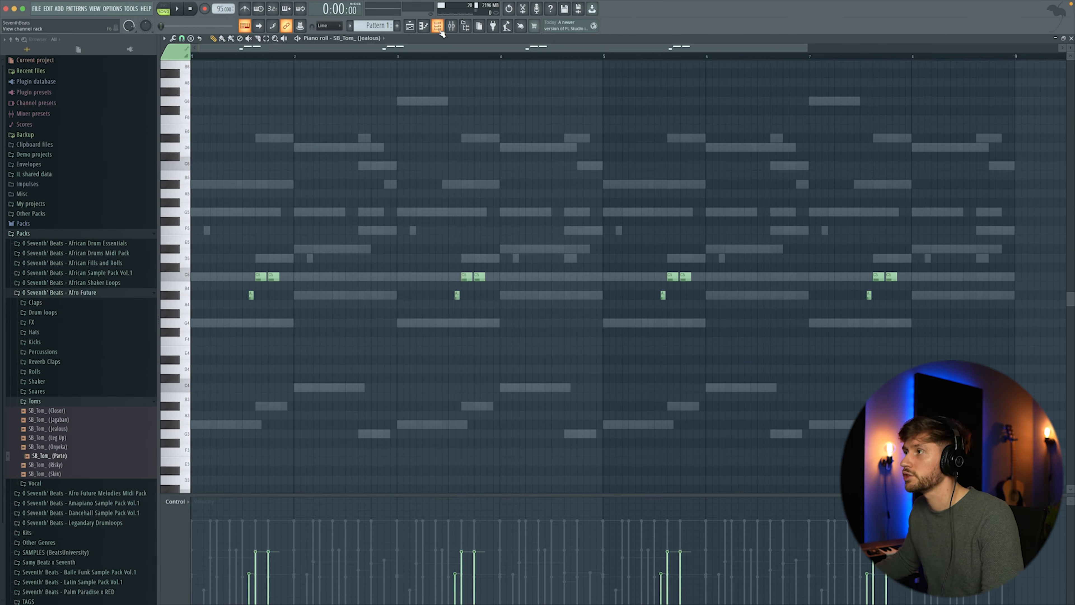
- Open the SB_Tom_(Parte) piano roll and add alternating C5 and F4 notes across the first bars
{"action": "left_click", "coordinate": [439, 29]}
{"action": "left_click", "coordinate": [382, 324]}
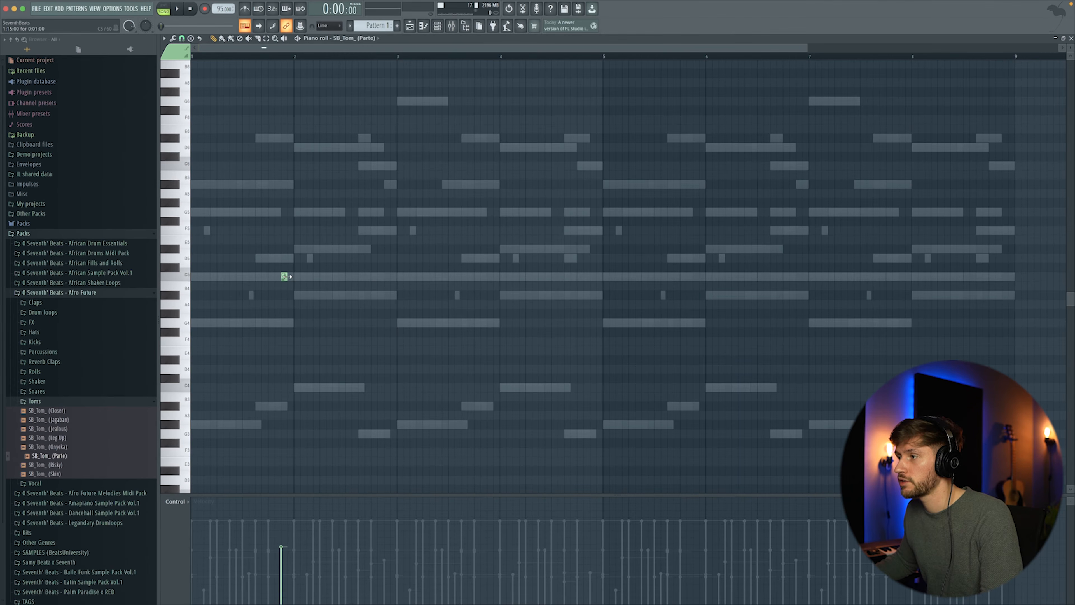
{"action": "key", "text": "space"}
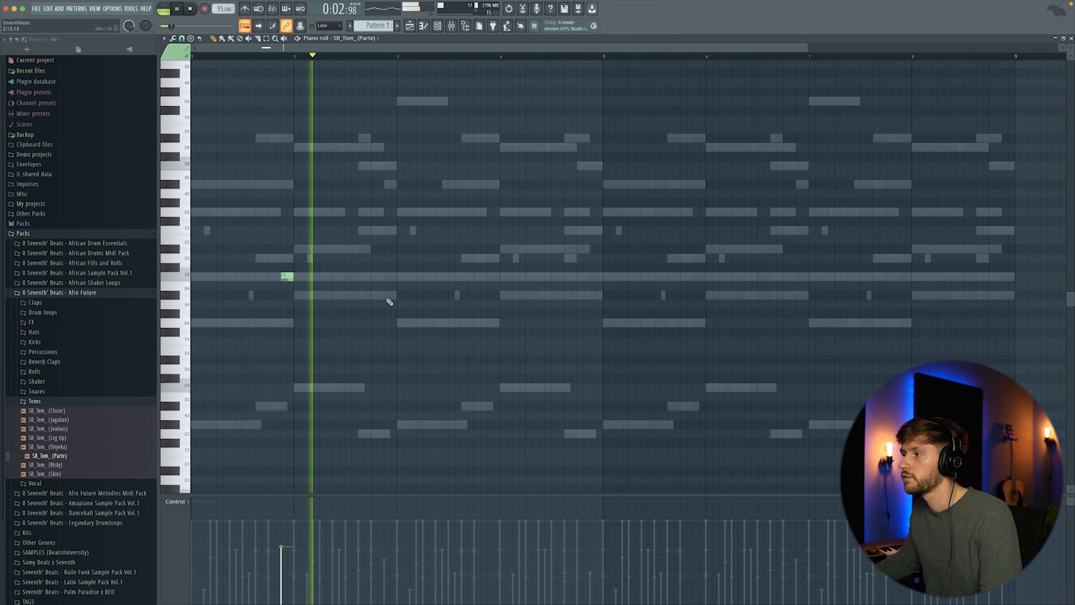
{"action": "left_click", "coordinate": [386, 340]}
{"action": "left_click", "coordinate": [493, 276]}
{"action": "left_click", "coordinate": [595, 341]}
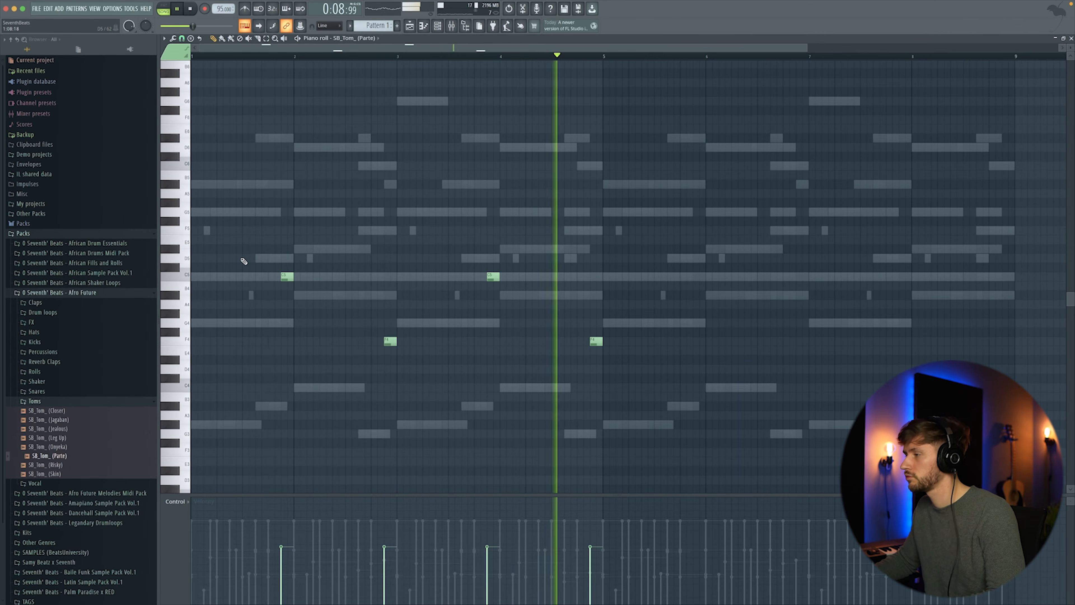
{"action": "key", "text": "space"}
- Duplicate the SB_Tom_(Parte) notes and shift the copy later in the pattern
{"action": "key", "text": "ctrl+b"}
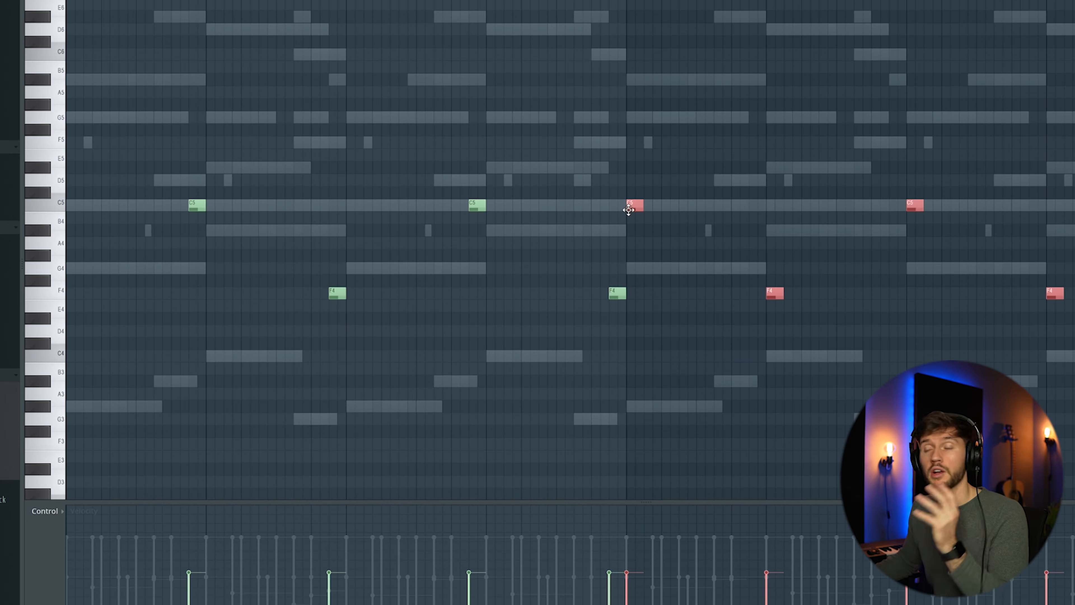
{"action": "left_click_drag", "start_coordinate": [629, 209], "coordinate": [753, 208]}
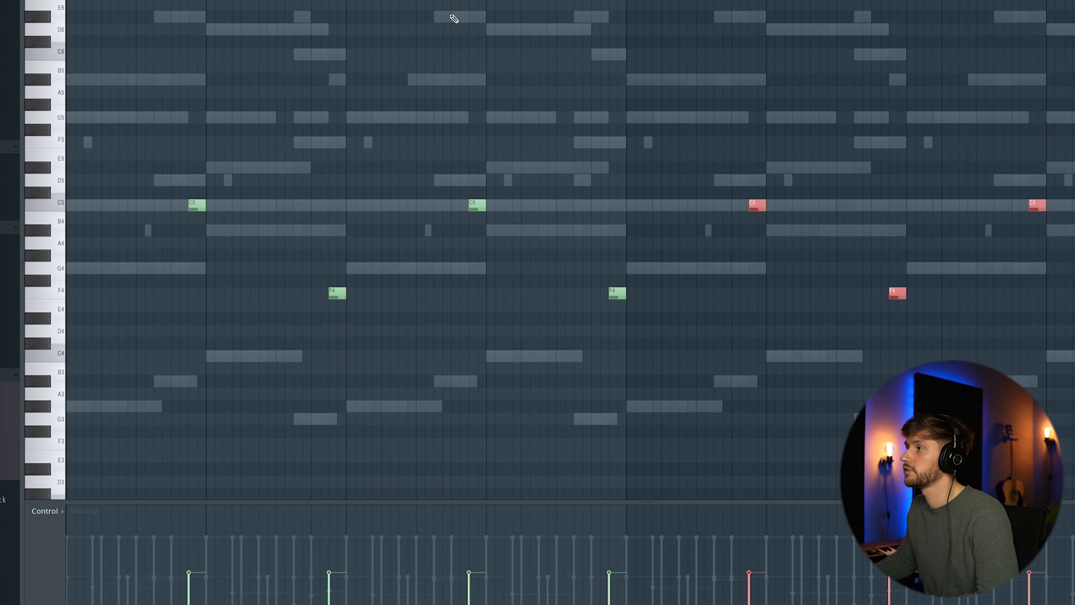
{"action": "key", "text": "F6"}
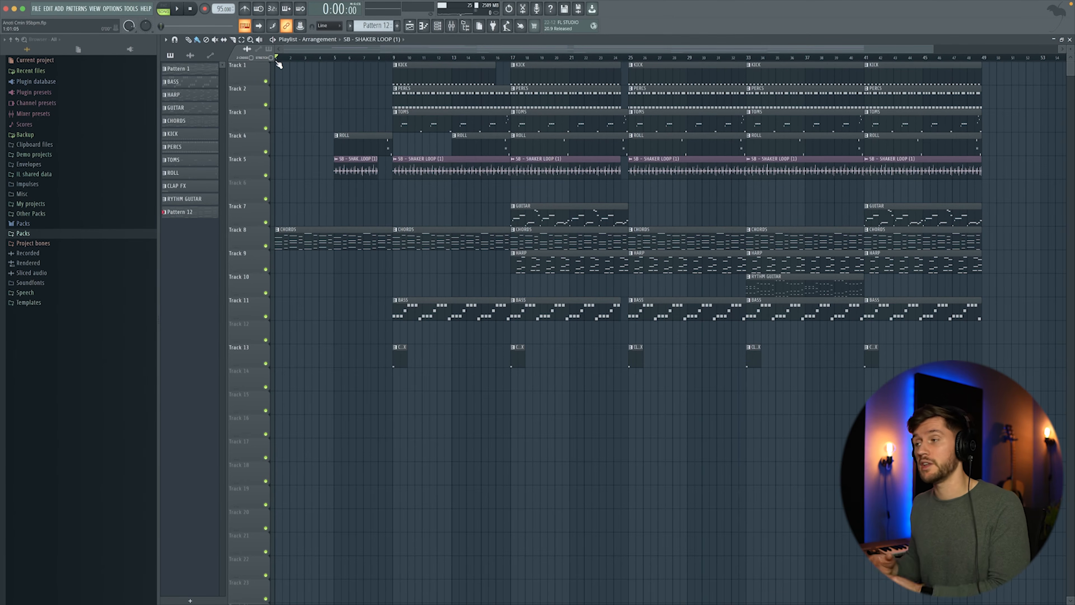
- Play the arrangement in the playlist and briefly open the mixer
{"action": "key", "text": "space"}
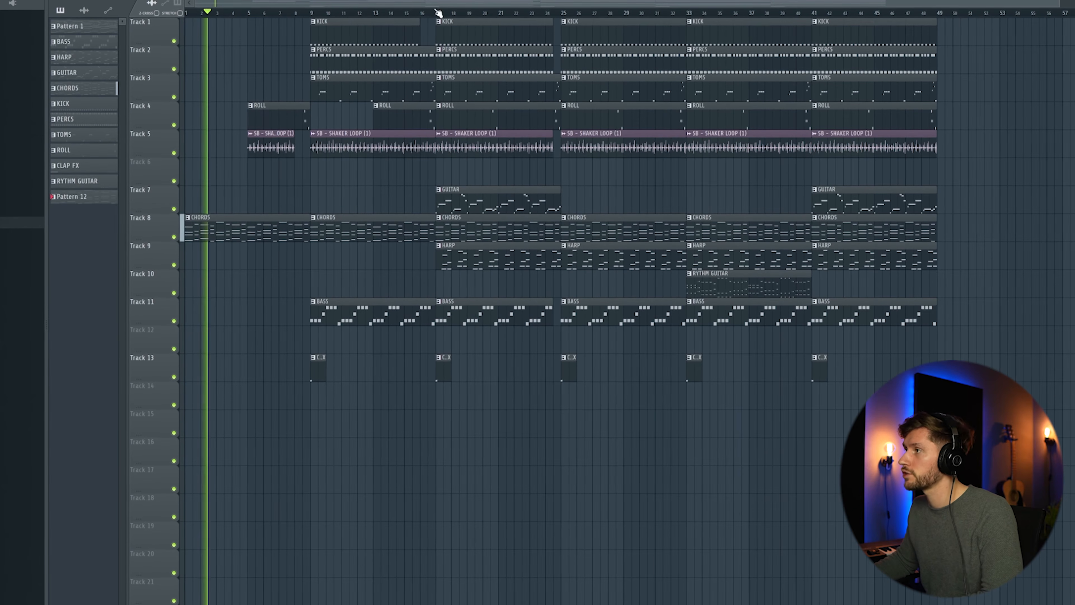
{"action": "key", "text": "F9"}
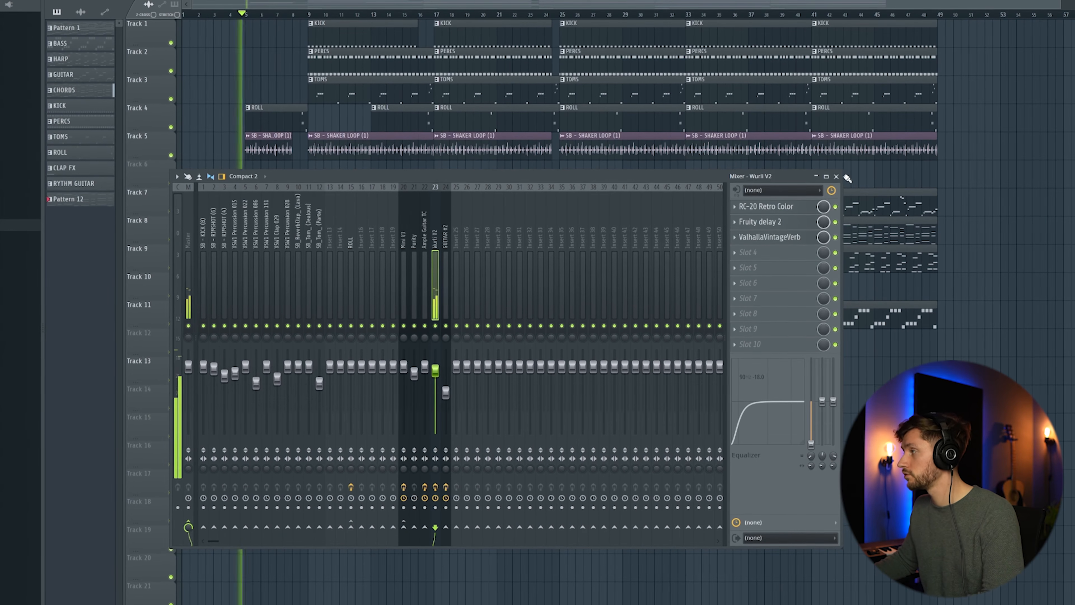
{"action": "left_click", "coordinate": [836, 176]}
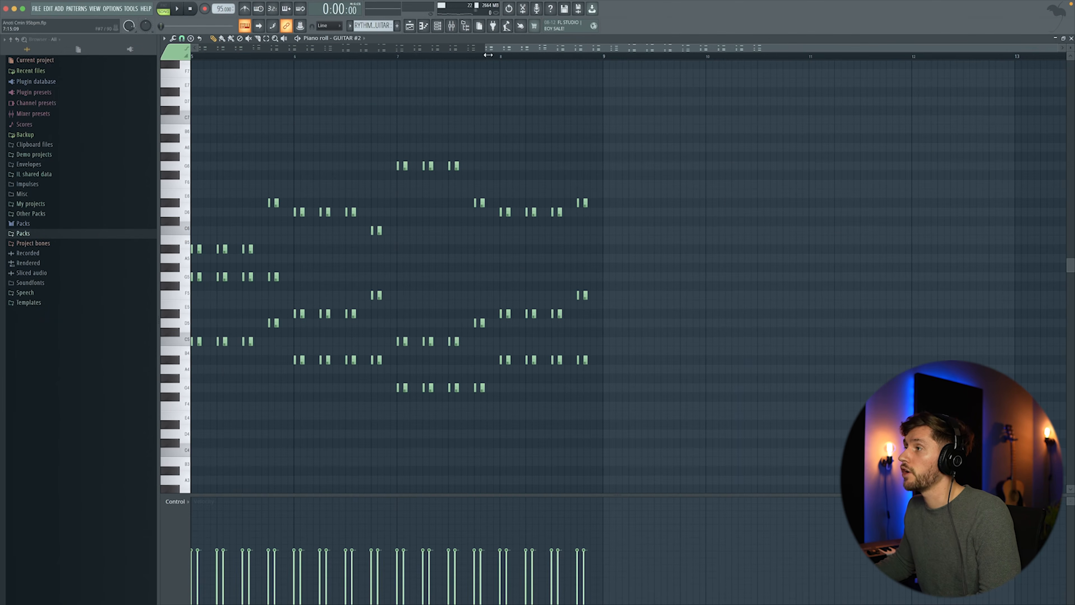
- Scroll through the GUITAR #2 piano roll and play the pattern
{"action": "scroll", "coordinate": [515, 50], "scroll_direction": "up", "scroll_amount": 4}
{"action": "scroll", "coordinate": [849, 56], "scroll_direction": "up", "scroll_amount": 2}
{"action": "key", "text": "space"}
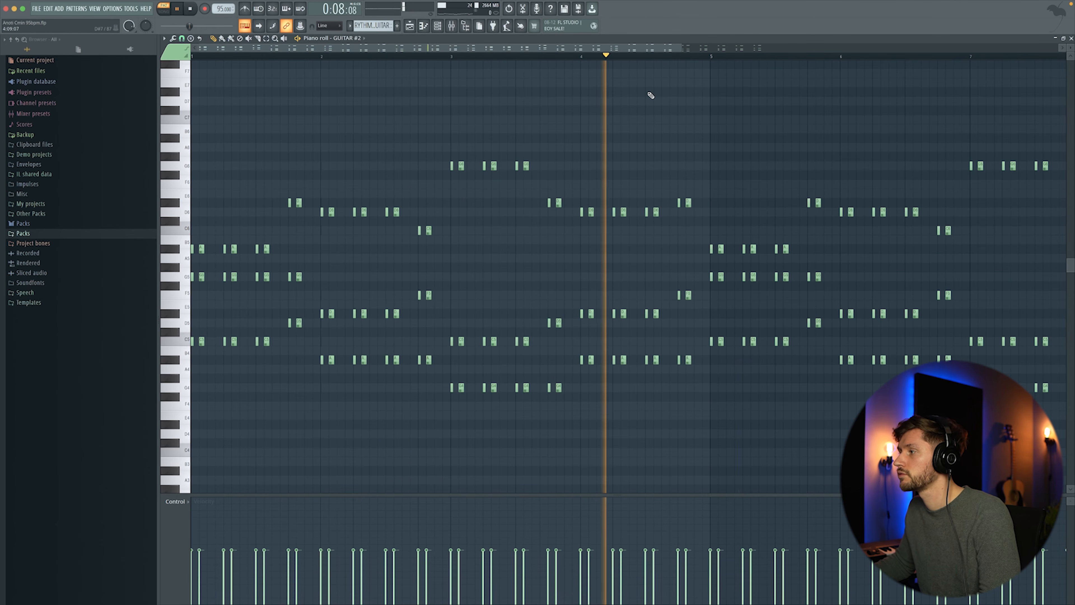
{"action": "key", "text": "space"}
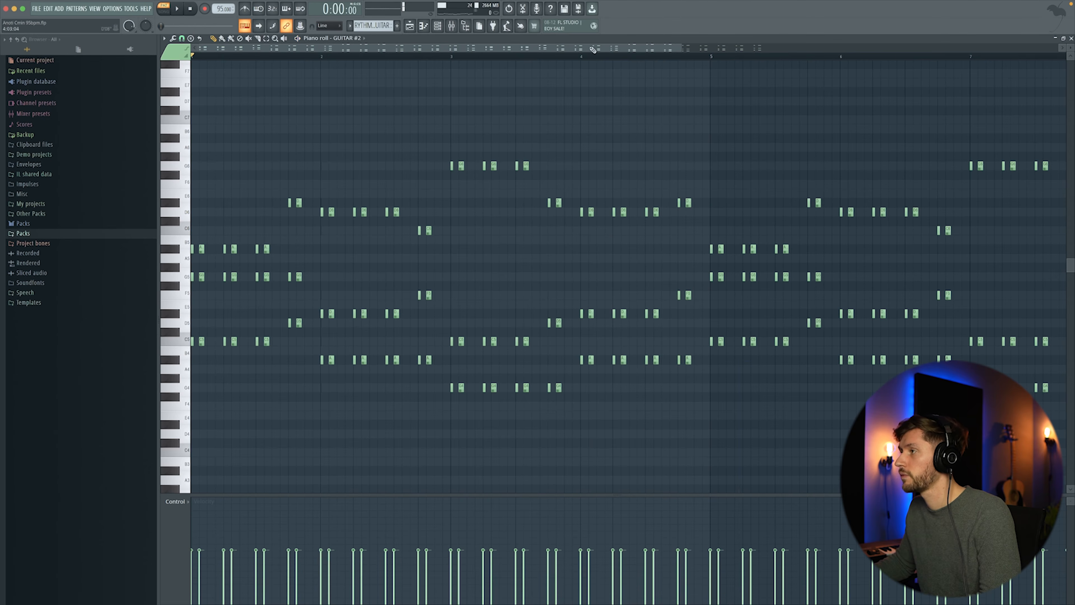
- Open the mixer on the guitar channel and play back the GUITAR #2 chord notes
{"action": "left_click", "coordinate": [451, 26]}
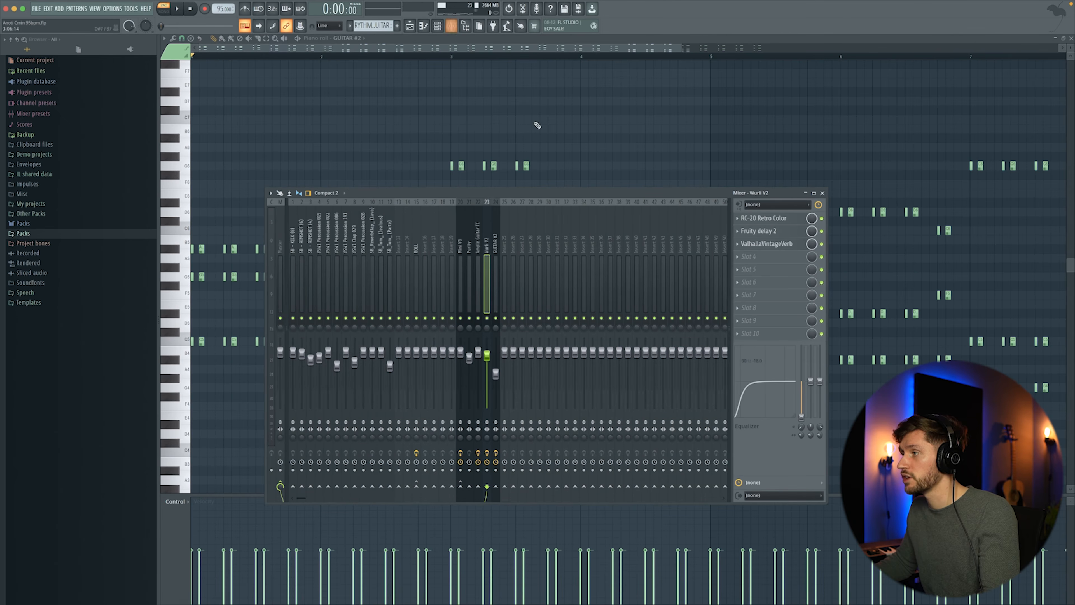
{"action": "left_click", "coordinate": [495, 249]}
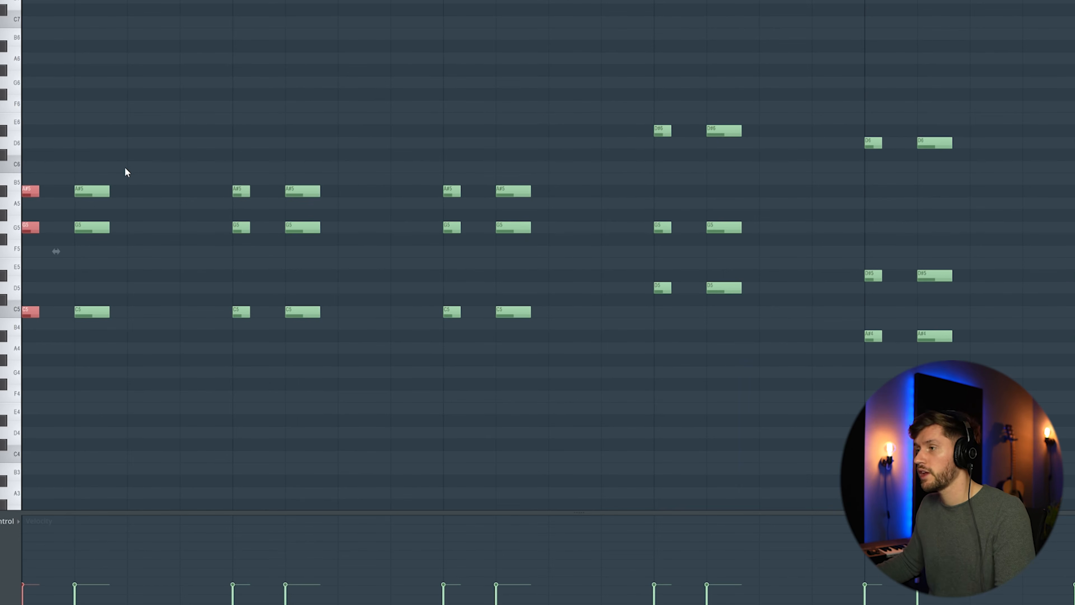
{"action": "left_click_drag", "start_coordinate": [108, 146], "coordinate": [97, 322]}
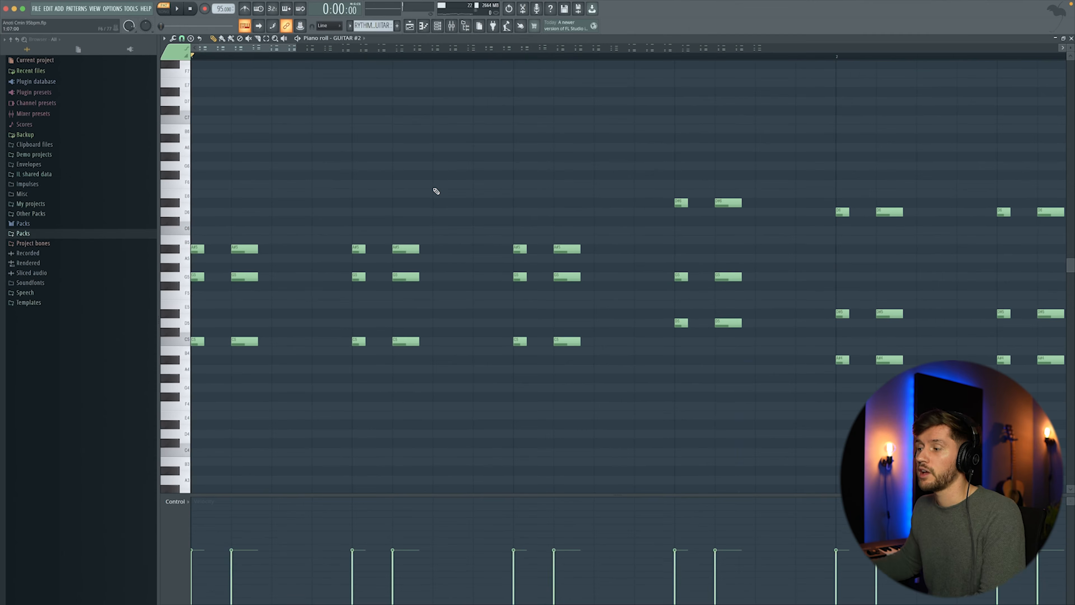
{"action": "key", "text": "space"}
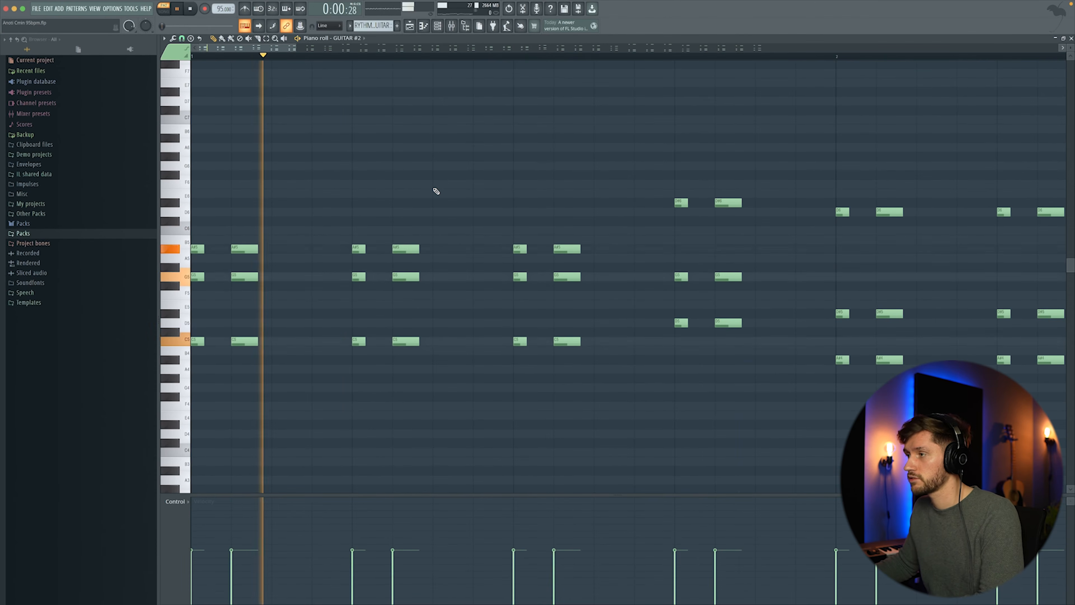
{"action": "key", "text": "space"}
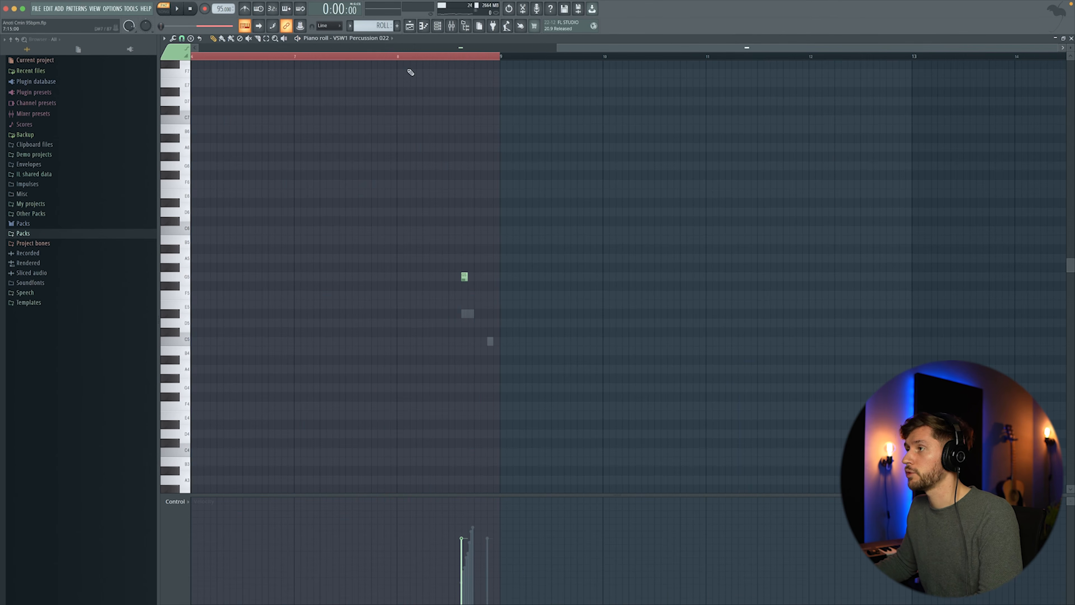
- Set a time-selection loop over one bar of the VSW1 Percussion 022 piano roll and inspect that channel's sampler settings
{"action": "left_click", "coordinate": [398, 57]}
{"action": "left_click_drag", "start_coordinate": [397, 57], "coordinate": [507, 66]}
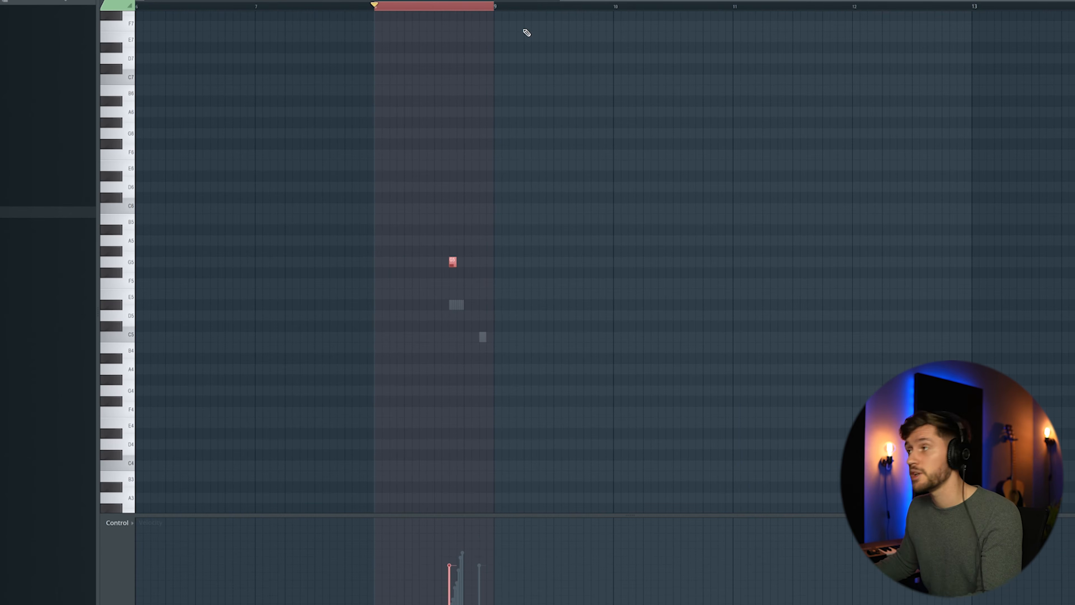
{"action": "key", "text": "F6"}
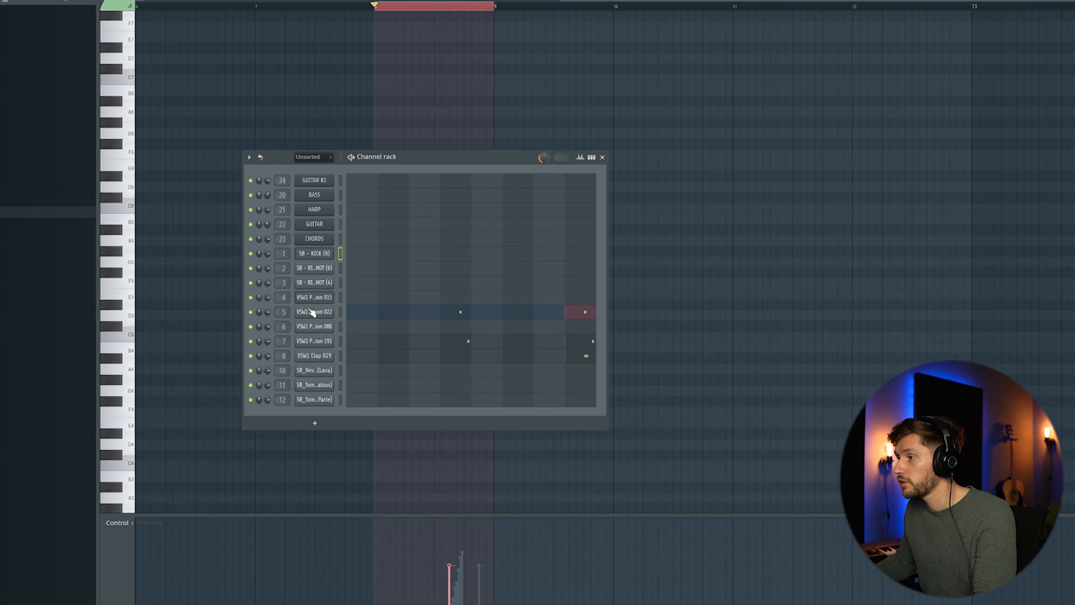
{"action": "left_click", "coordinate": [313, 311]}
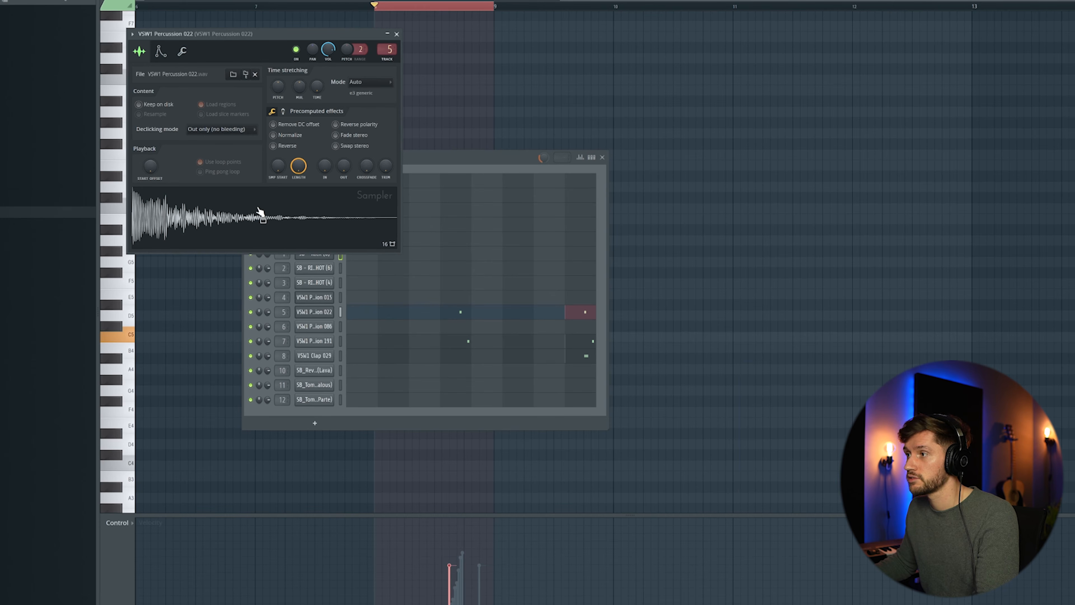
{"action": "left_click", "coordinate": [396, 34]}
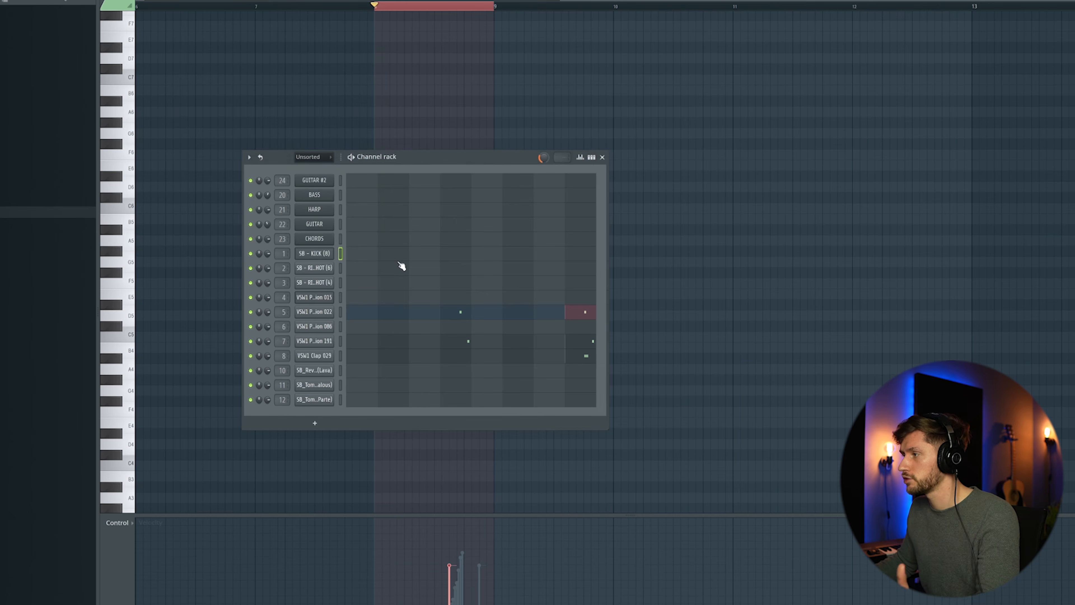
- Inspect the VSW1 Clap 029 sampler settings, close them, and play the looped section
{"action": "left_click", "coordinate": [315, 342]}
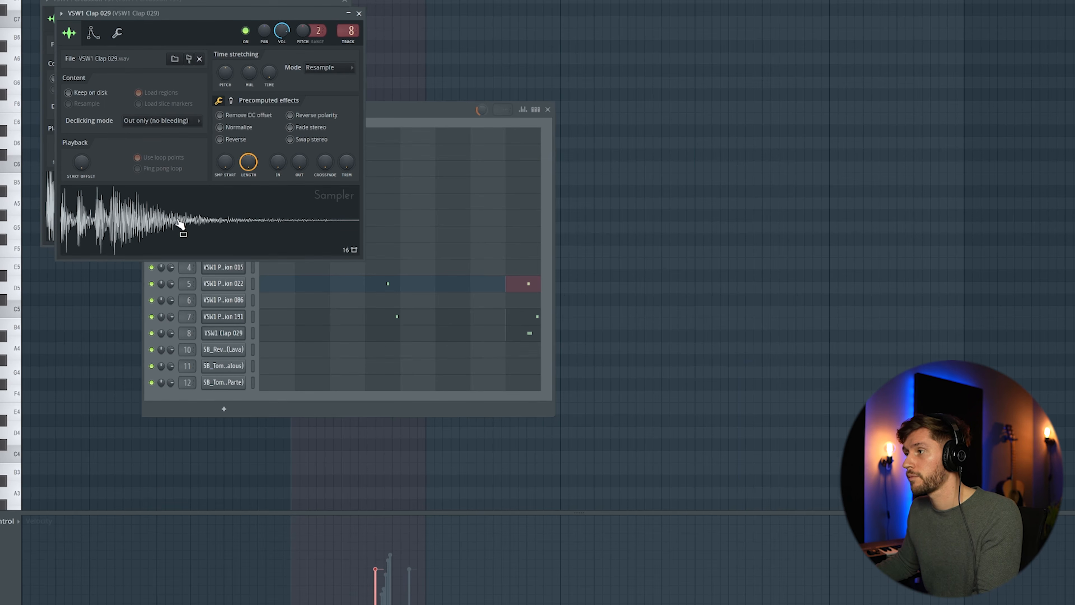
{"action": "left_click", "coordinate": [358, 13]}
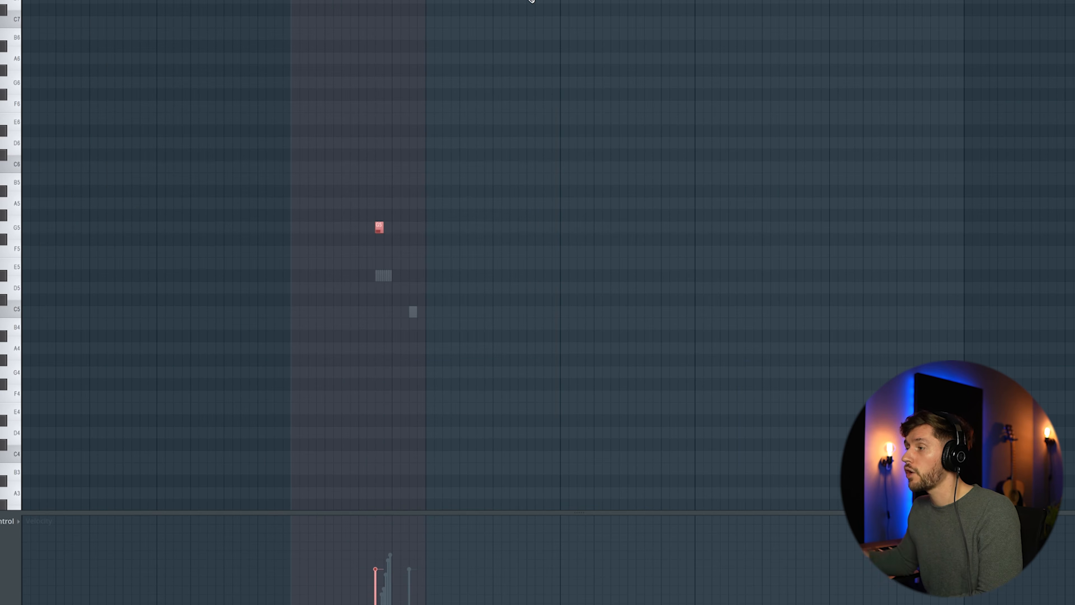
{"action": "key", "text": "space"}
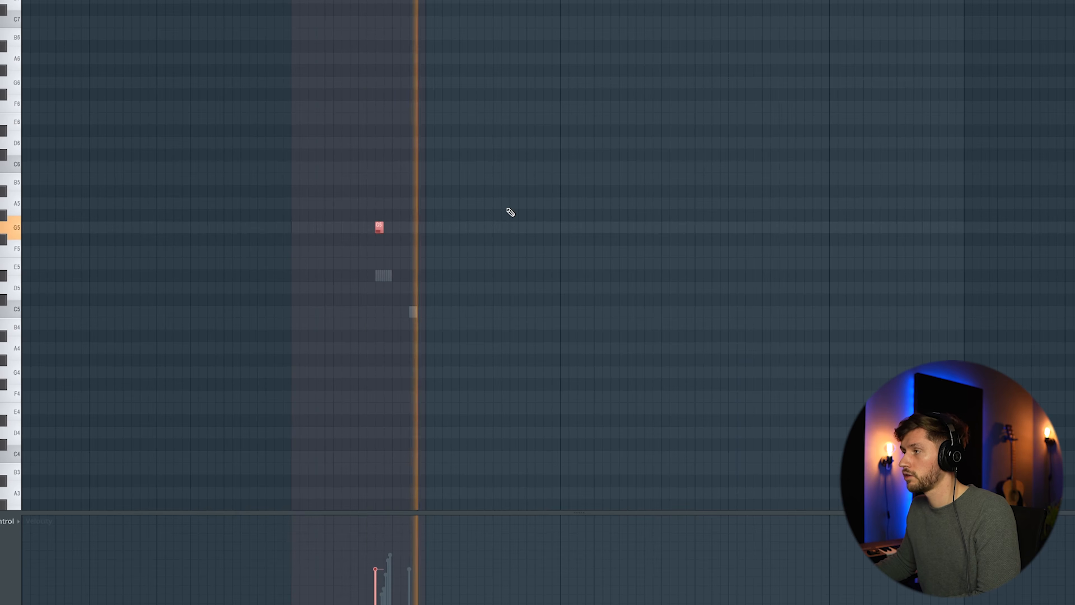
- Open the mixer and view the Fruity Reeverb 2 effect on the ROLL insert
{"action": "key", "text": "F9"}
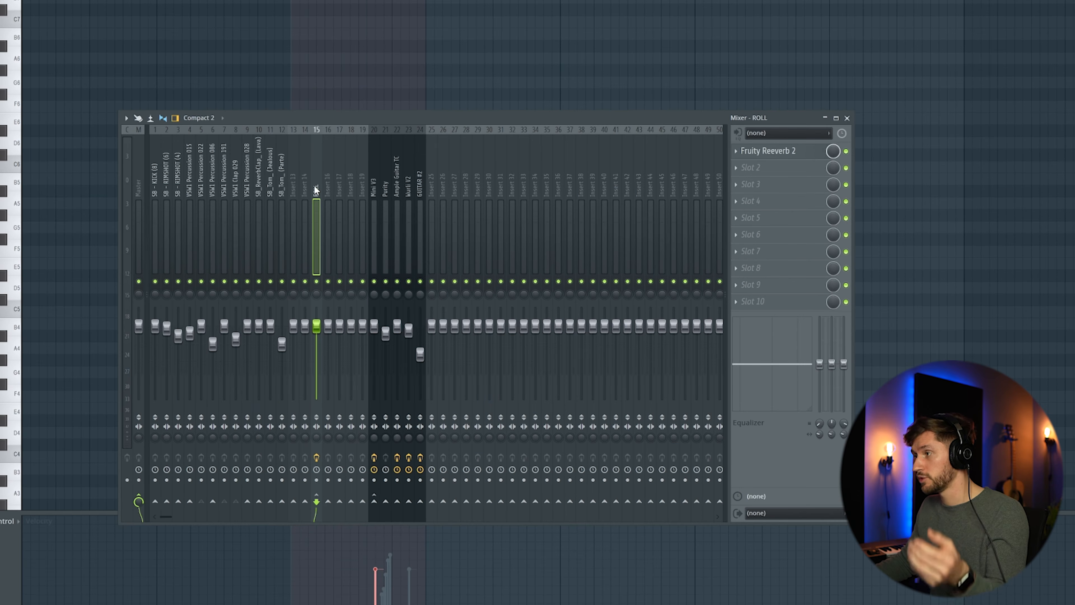
{"action": "left_click", "coordinate": [760, 153]}
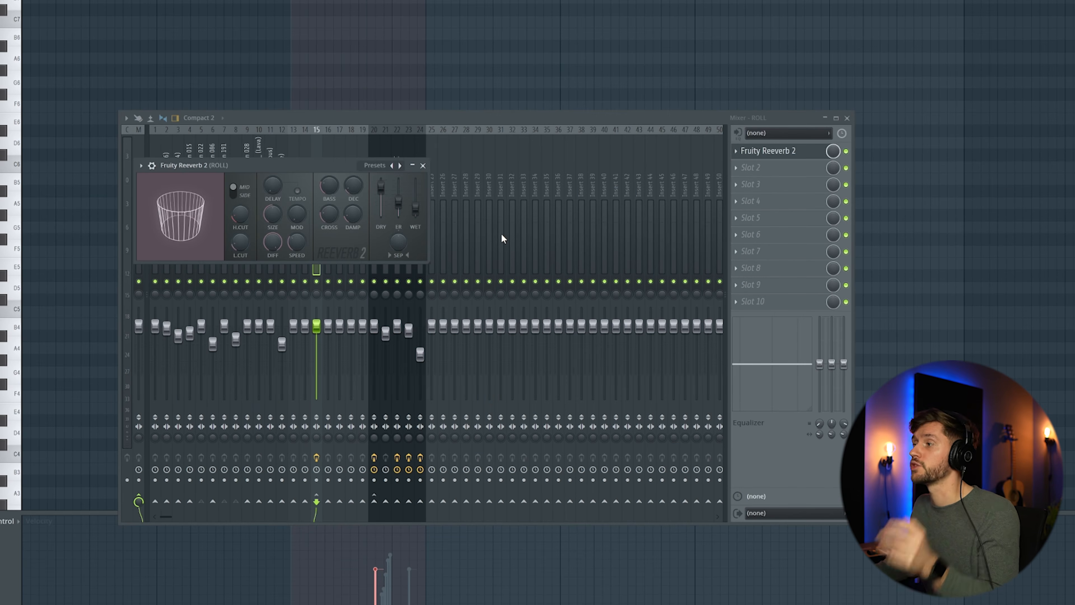